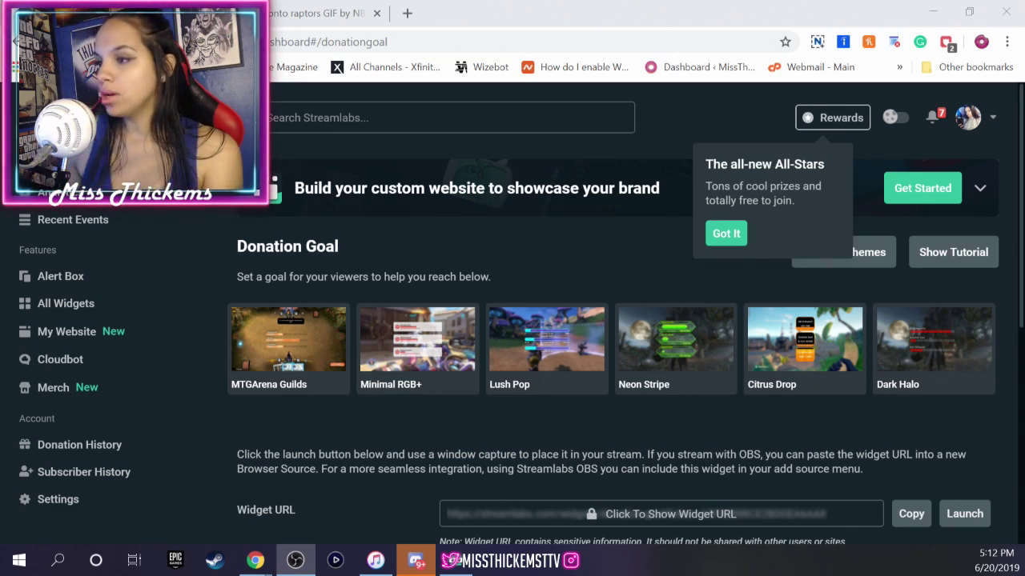
Open the Donation Goal widget page from the Streamlabs widget gallery.
{"action": "left_click", "coordinate": [82, 308]}
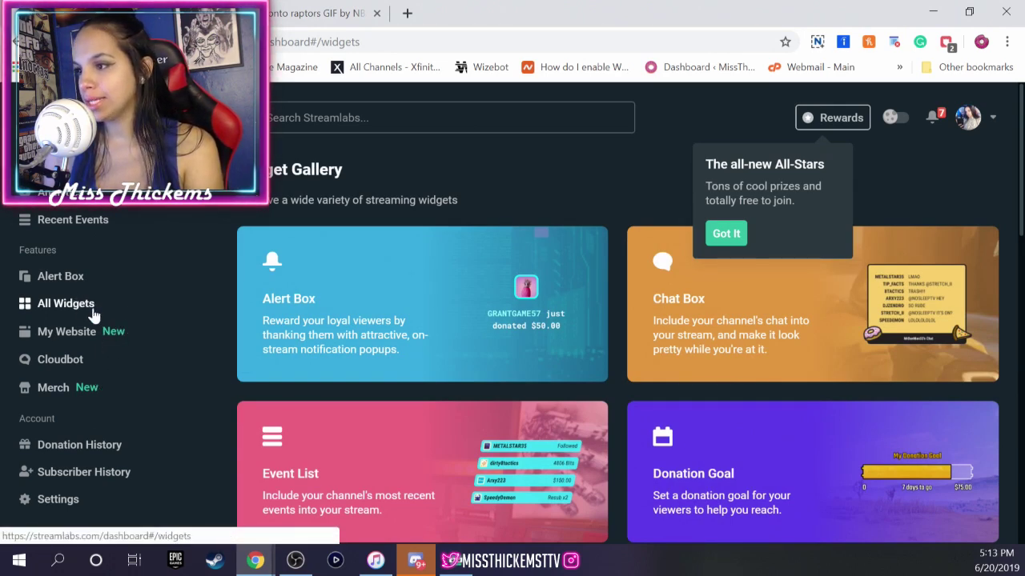
{"action": "scroll", "coordinate": [622, 179], "scroll_direction": "down", "scroll_amount": 1}
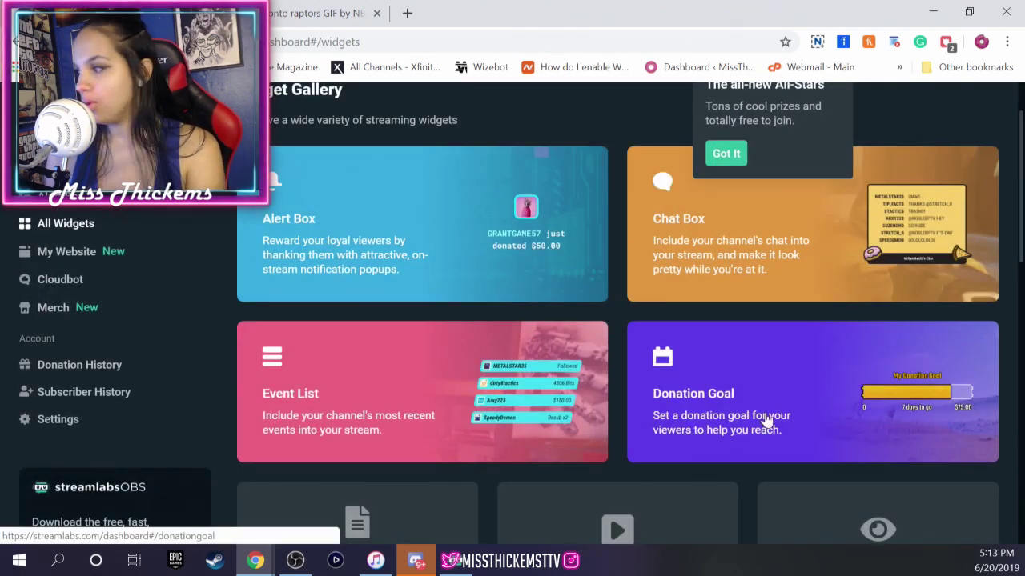
{"action": "left_click", "coordinate": [766, 419]}
{"action": "scroll", "coordinate": [316, 392], "scroll_direction": "down", "scroll_amount": 2}
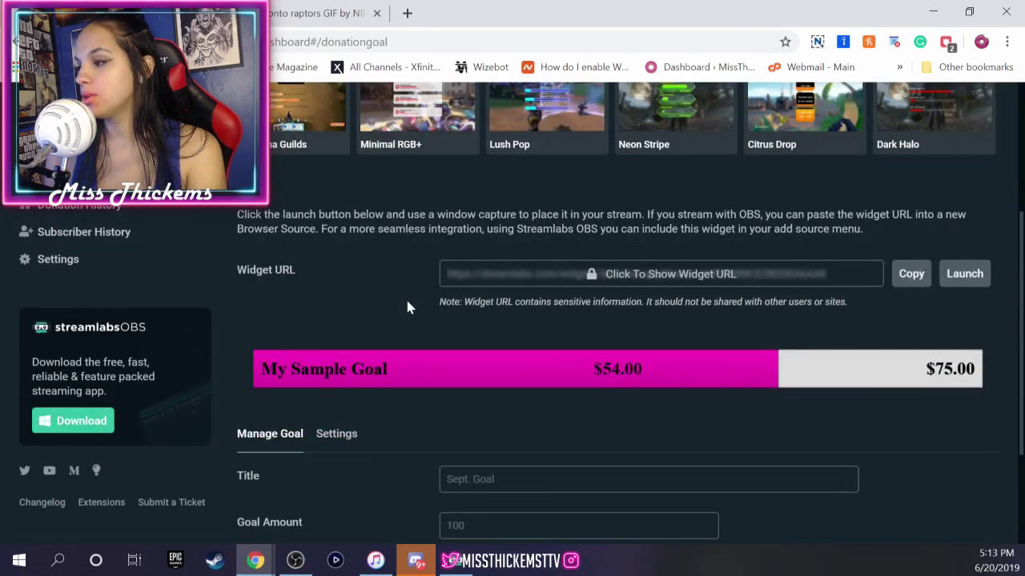
{"action": "scroll", "coordinate": [408, 305], "scroll_direction": "down", "scroll_amount": 2}
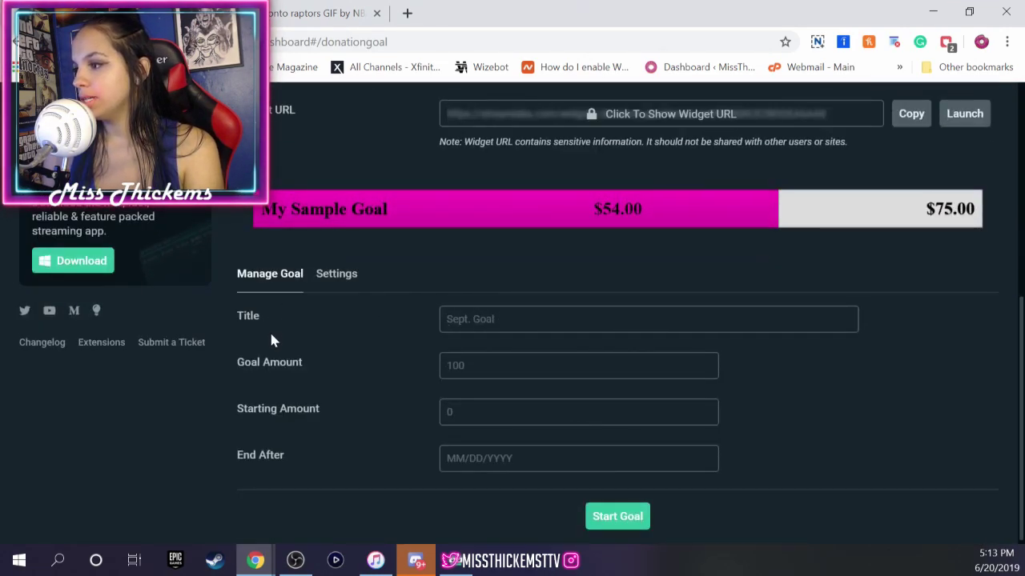
Title the goal 'DONUT GANG MERCH' with goal amount 100 and starting amount 0.
{"action": "left_click", "coordinate": [543, 327]}
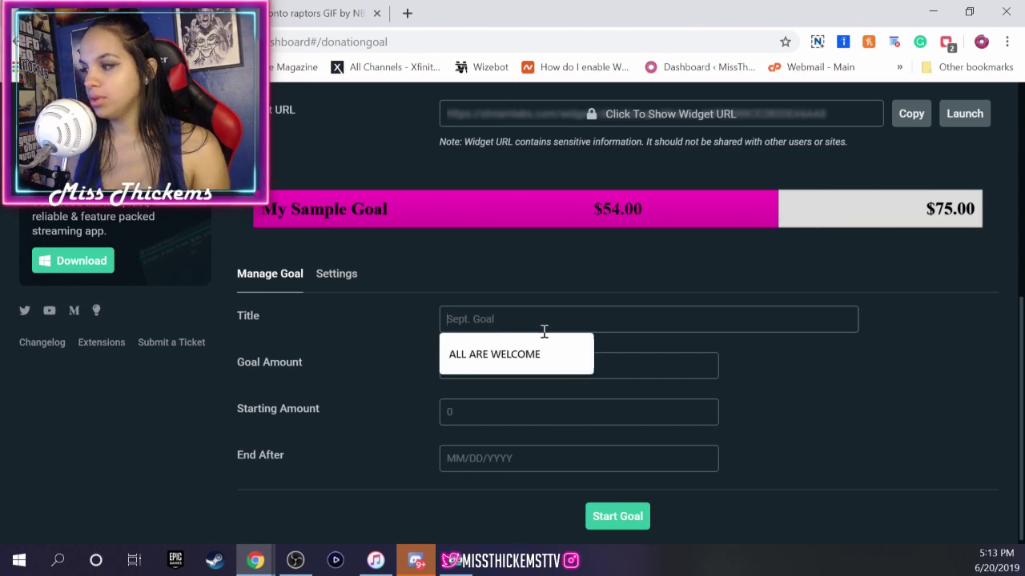
{"action": "type", "text": "D"}
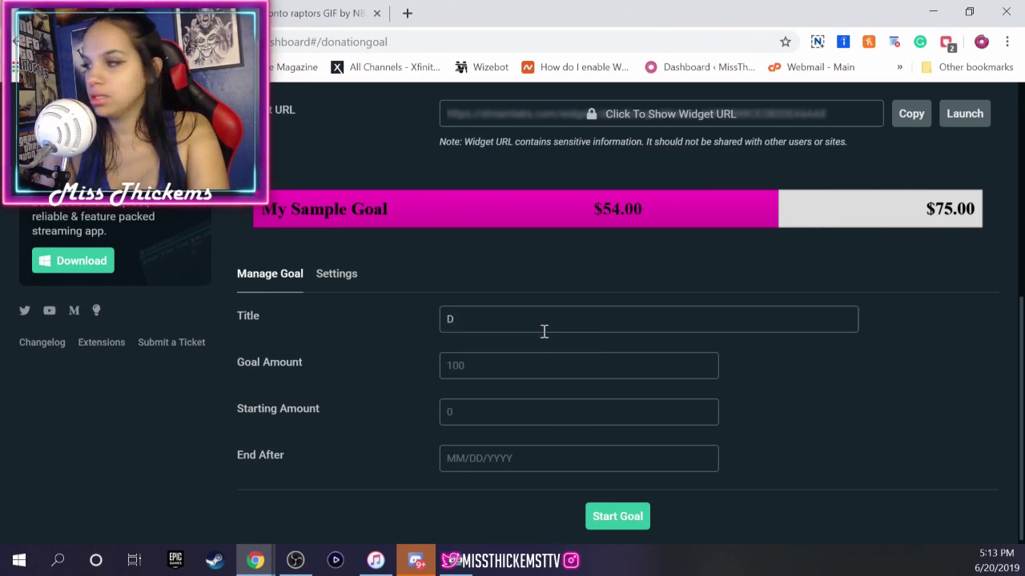
{"action": "type", "text": "ONUT G"}
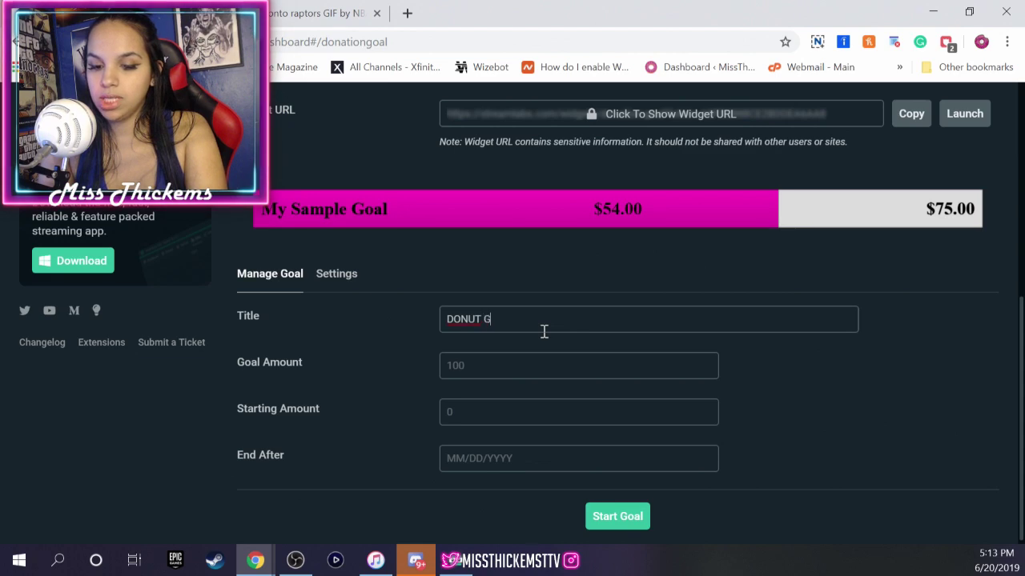
{"action": "type", "text": "ANG MERCH"}
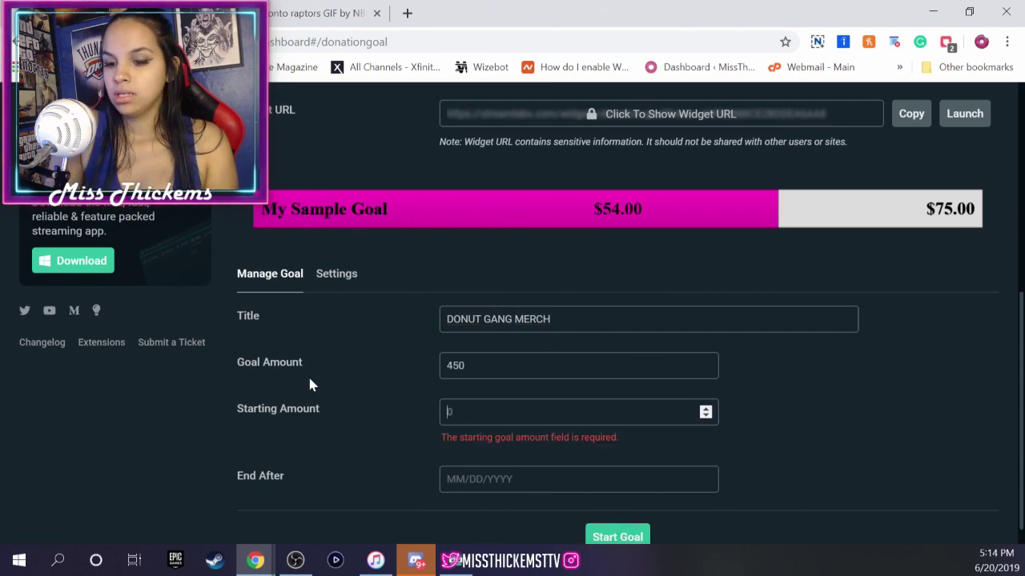
{"action": "type", "text": "0"}
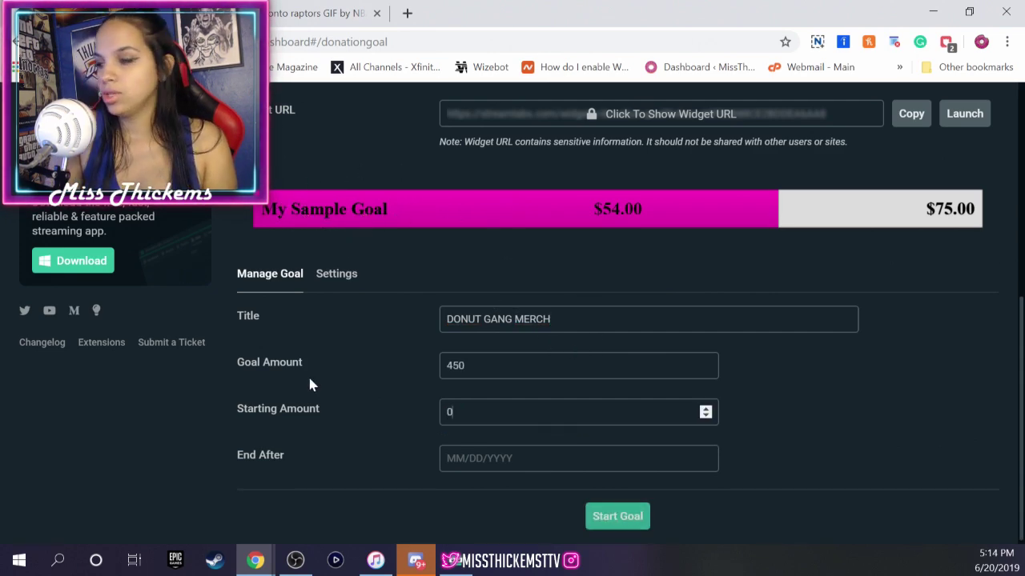
{"action": "double_click", "coordinate": [485, 359]}
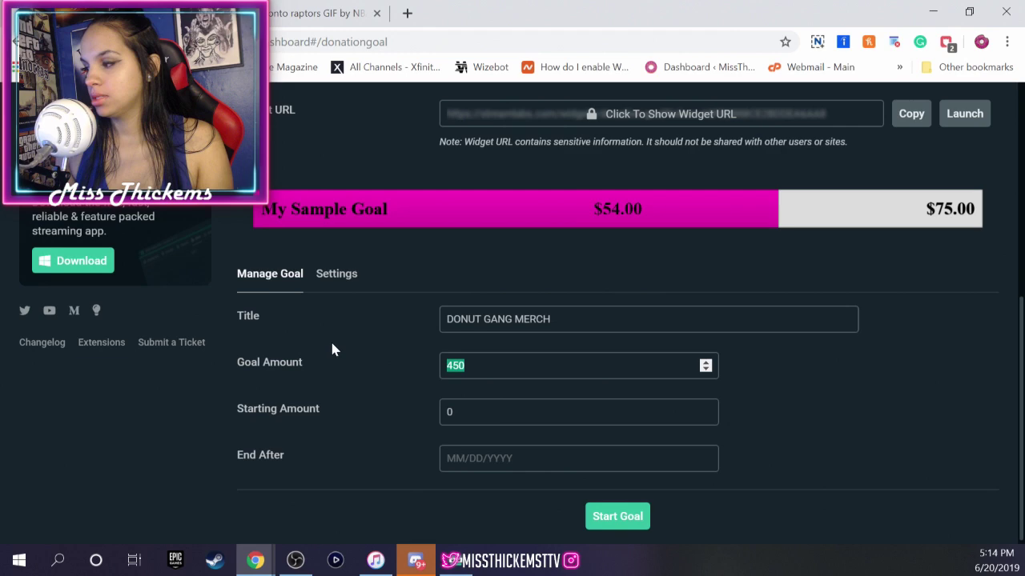
{"action": "type", "text": "100"}
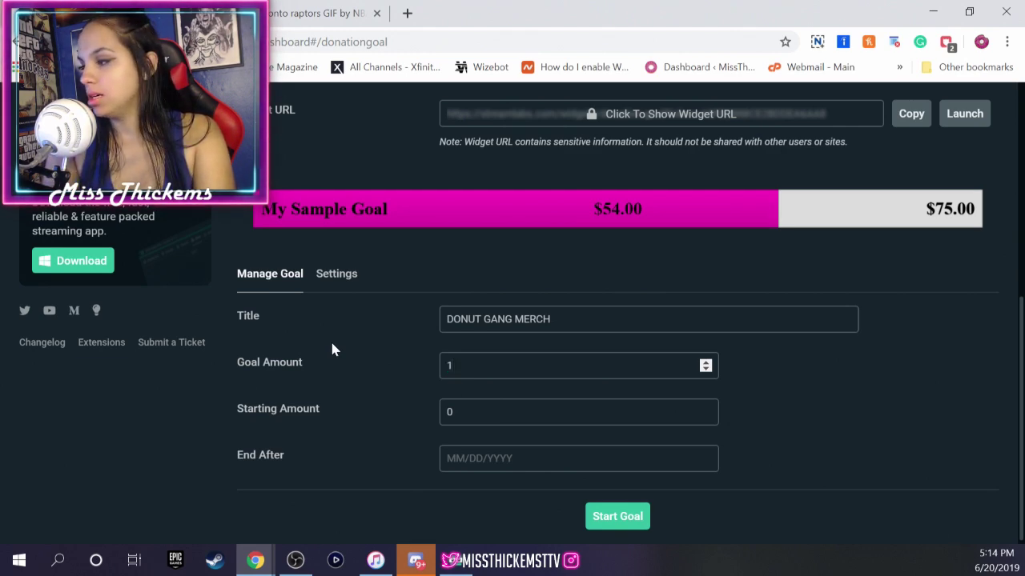
{"action": "left_click", "coordinate": [333, 350]}
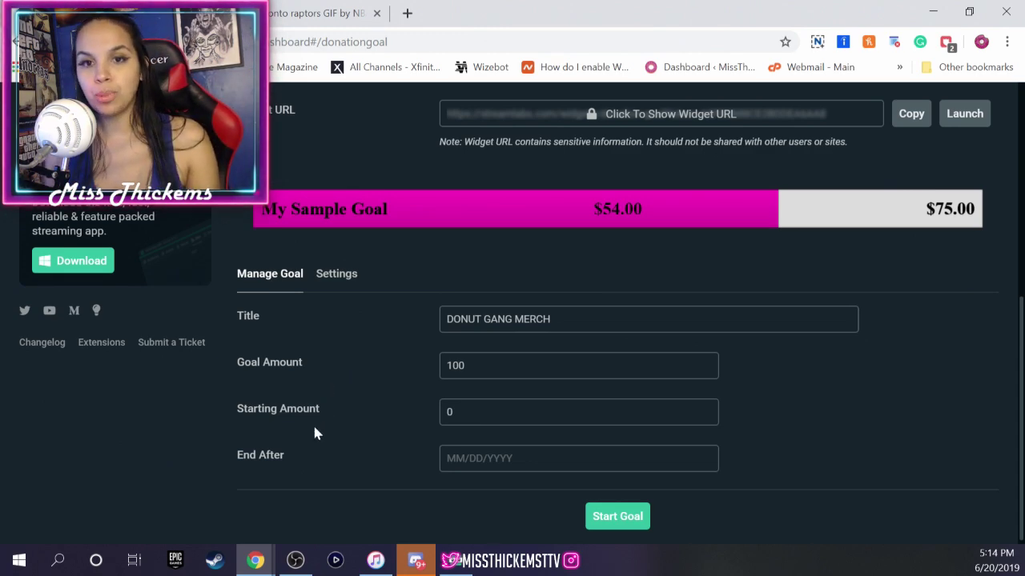
Set the goal's starting amount to 5 and its end date to 08/10/2019.
{"action": "left_click_drag", "start_coordinate": [485, 419], "coordinate": [373, 405]}
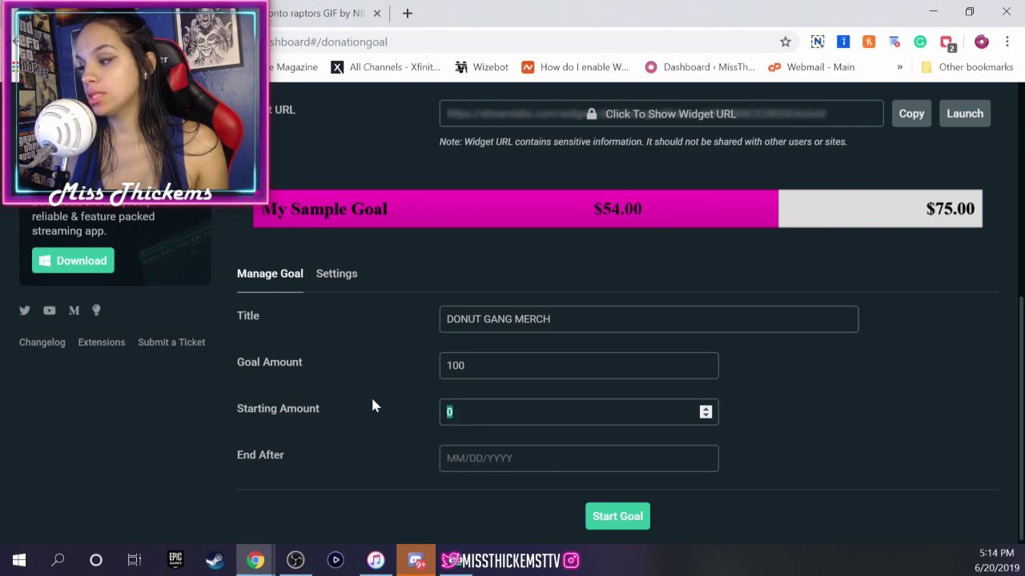
{"action": "type", "text": "5"}
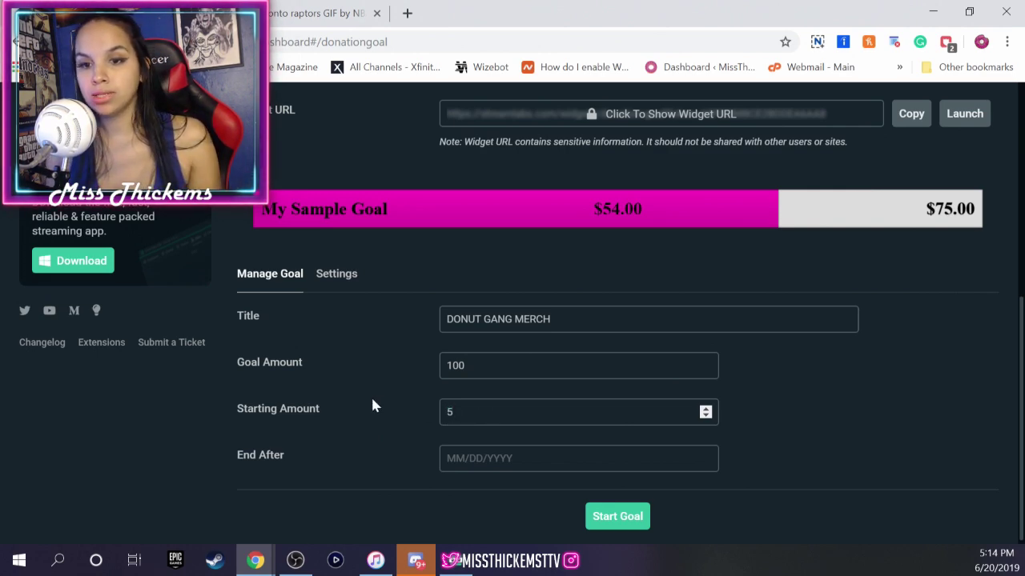
{"action": "left_click", "coordinate": [495, 457]}
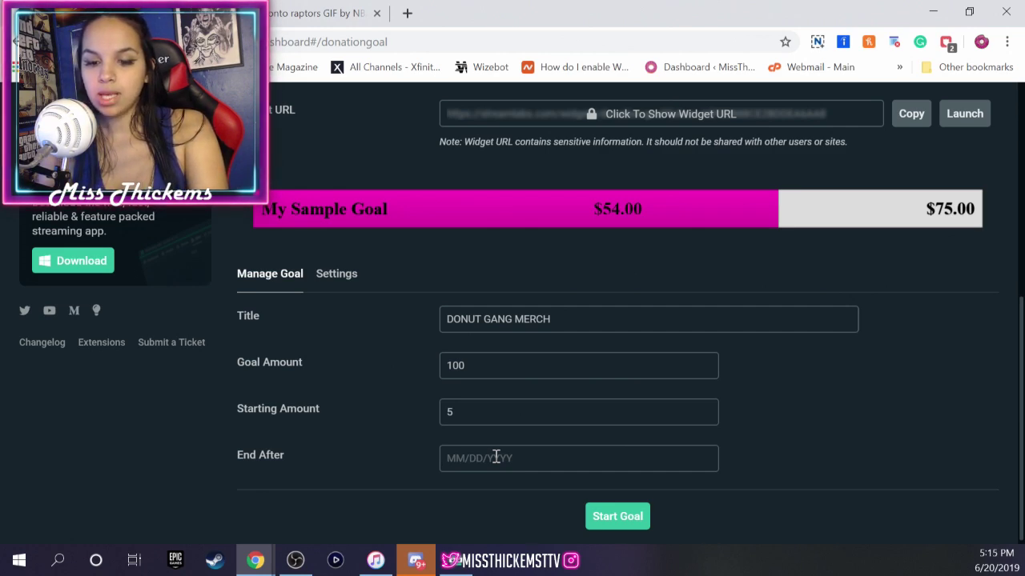
{"action": "type", "text": "08"}
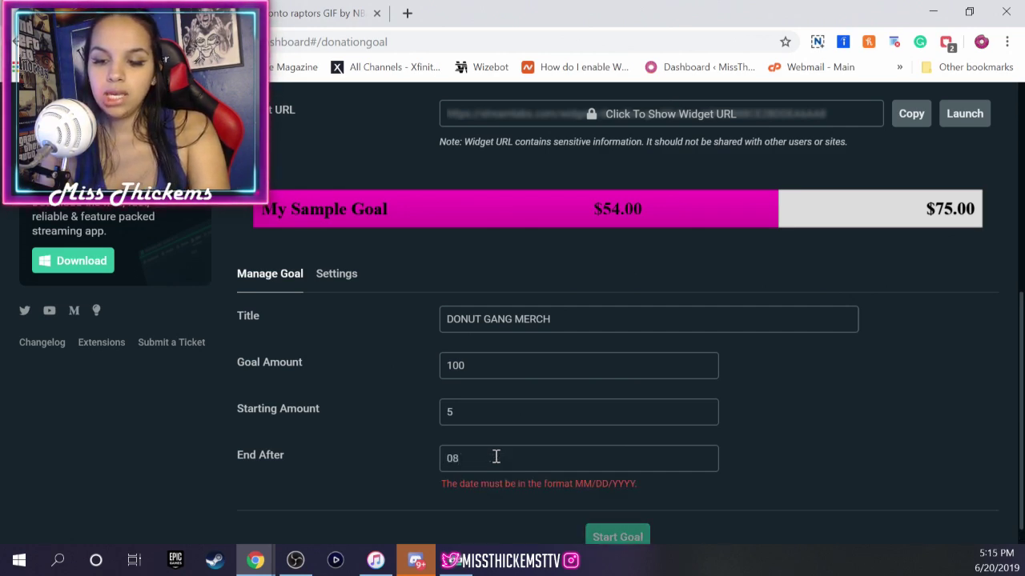
{"action": "type", "text": "/10"}
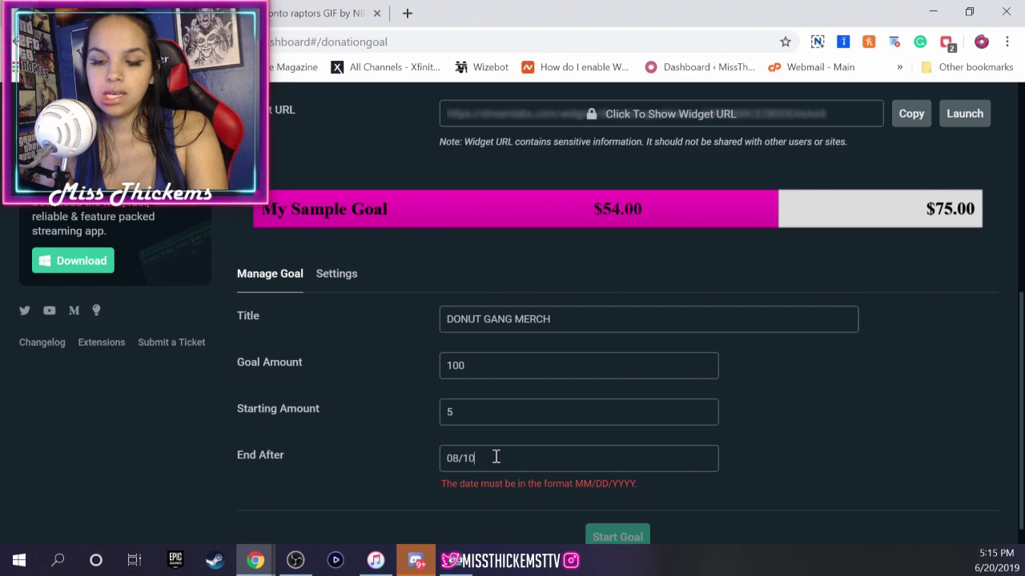
{"action": "type", "text": "/2019"}
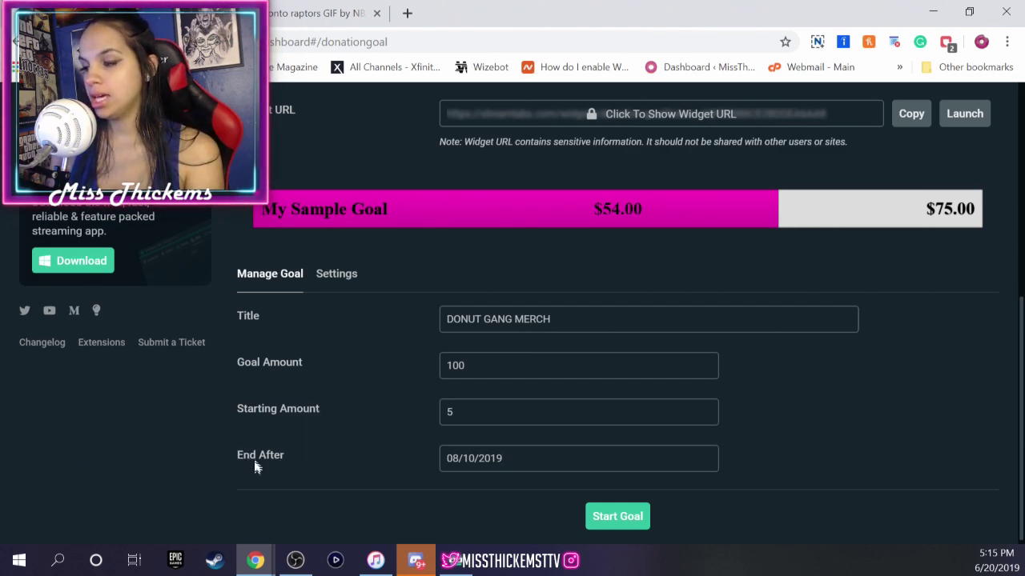
Start the goal at $5 of $100, comparing the Sample Goal preview with My Goal.
{"action": "left_click", "coordinate": [631, 517]}
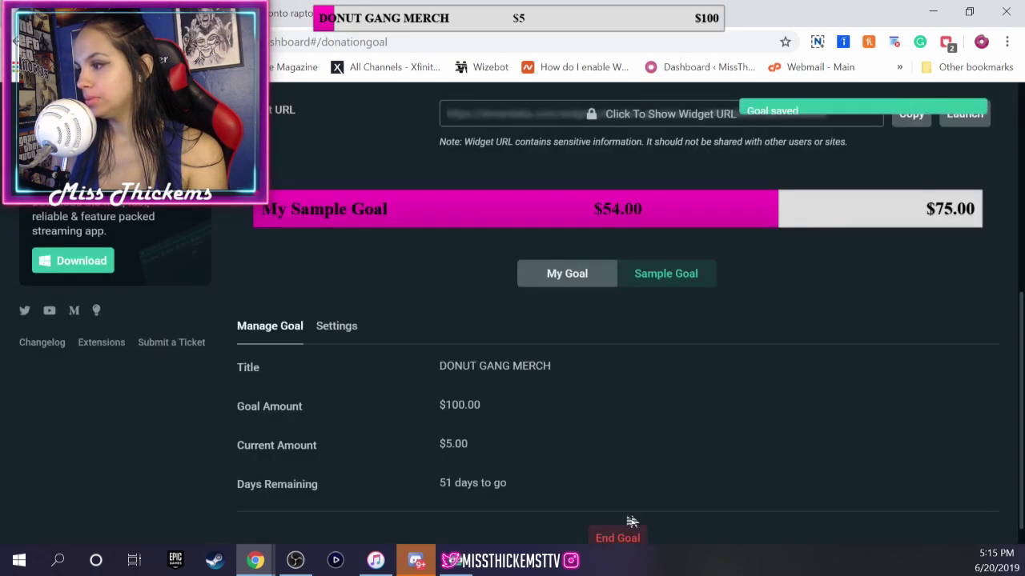
{"action": "left_click", "coordinate": [664, 334]}
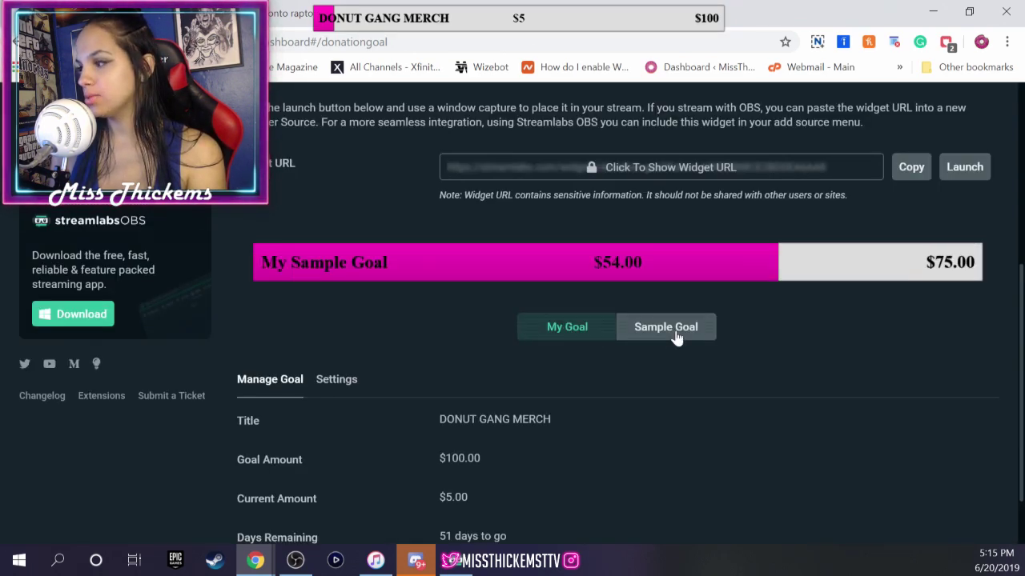
{"action": "left_click", "coordinate": [592, 335]}
{"action": "scroll", "coordinate": [580, 332], "scroll_direction": "down", "scroll_amount": 1}
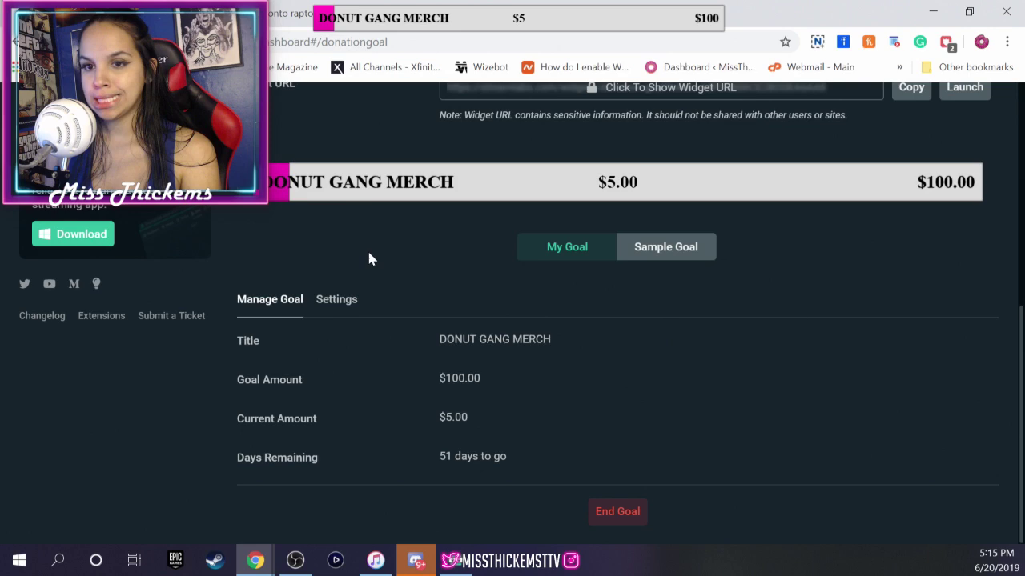
{"action": "scroll", "coordinate": [336, 272], "scroll_direction": "up", "scroll_amount": 1}
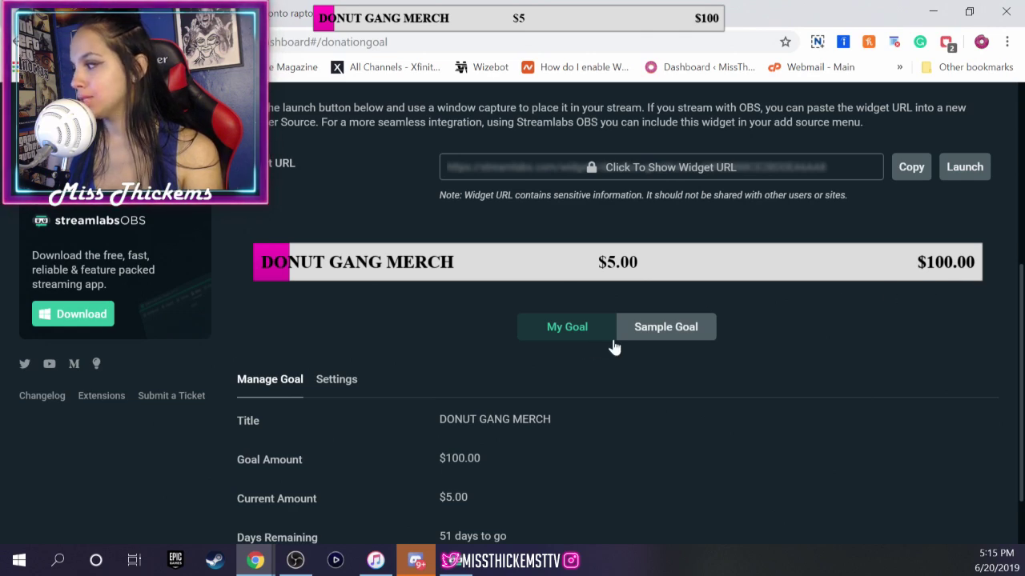
{"action": "scroll", "coordinate": [425, 327], "scroll_direction": "down", "scroll_amount": 1}
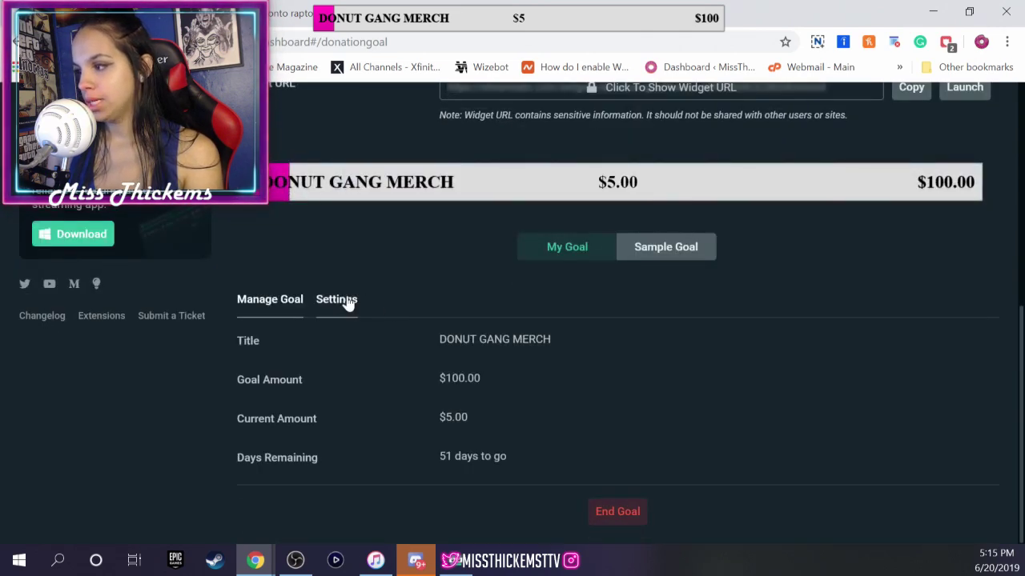
{"action": "left_click", "coordinate": [349, 298]}
{"action": "scroll", "coordinate": [418, 320], "scroll_direction": "down", "scroll_amount": 3}
{"action": "scroll", "coordinate": [419, 313], "scroll_direction": "up", "scroll_amount": 1}
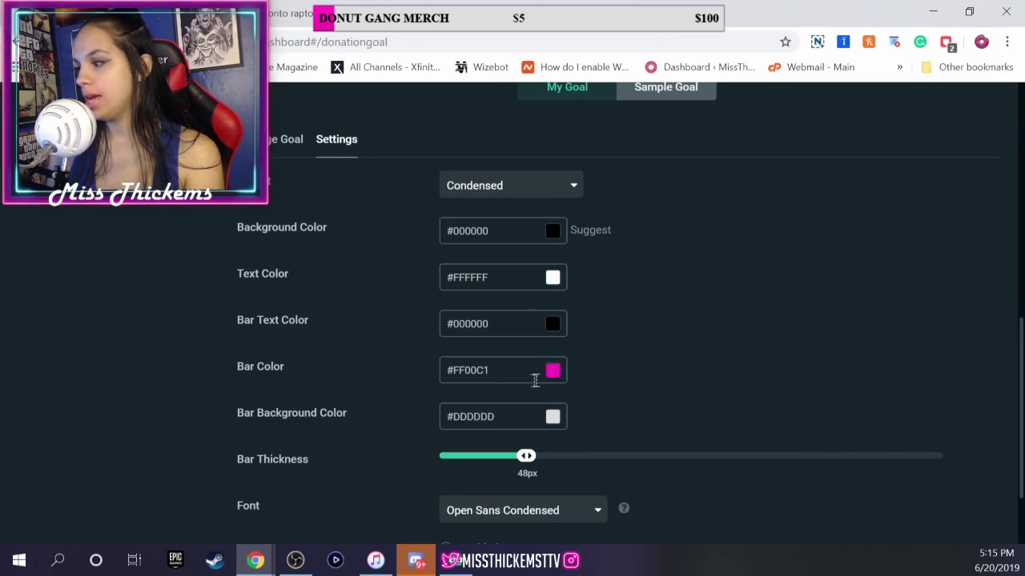
{"action": "left_click", "coordinate": [552, 374]}
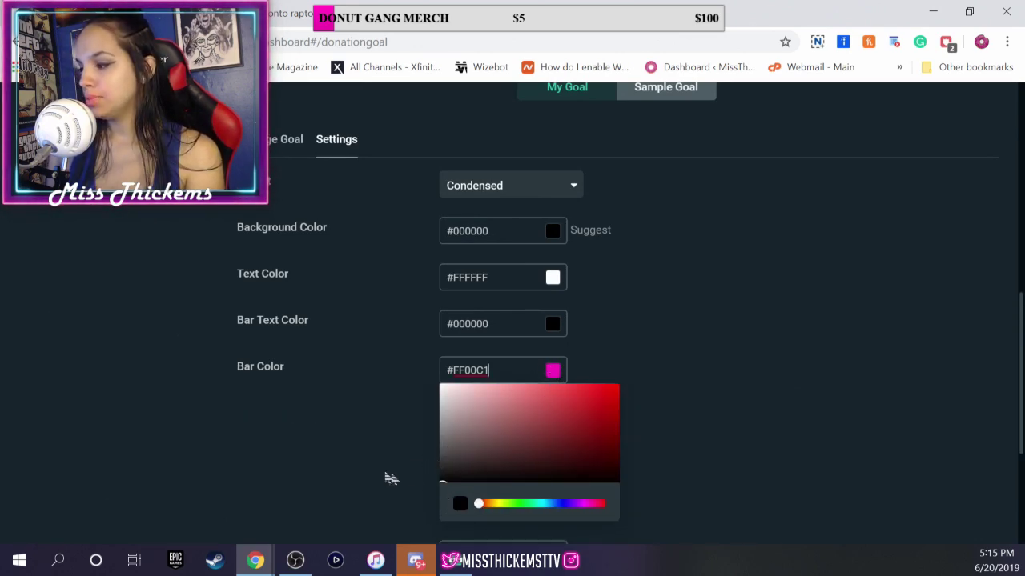
{"action": "left_click", "coordinate": [388, 366]}
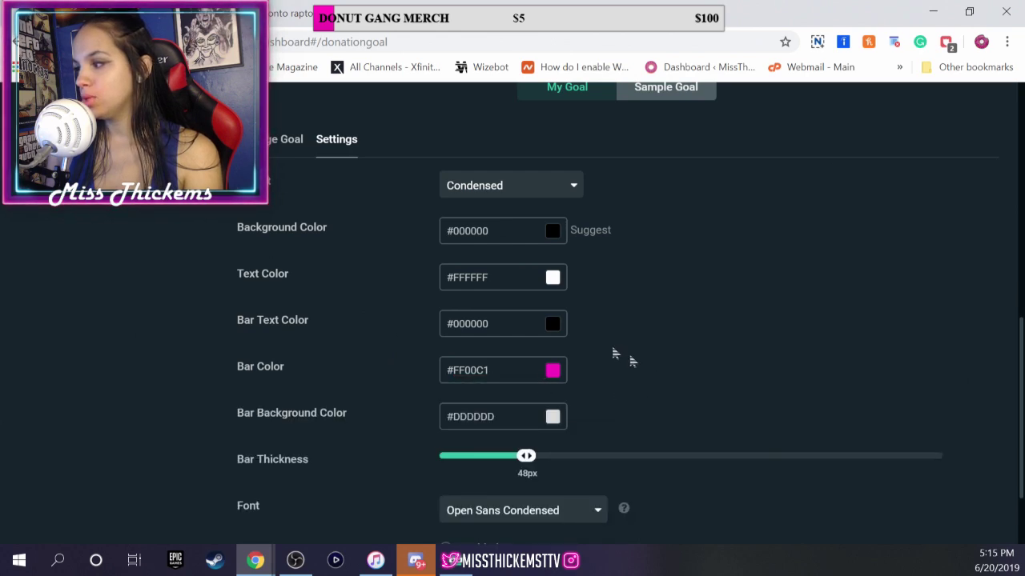
{"action": "scroll", "coordinate": [372, 403], "scroll_direction": "down", "scroll_amount": 1}
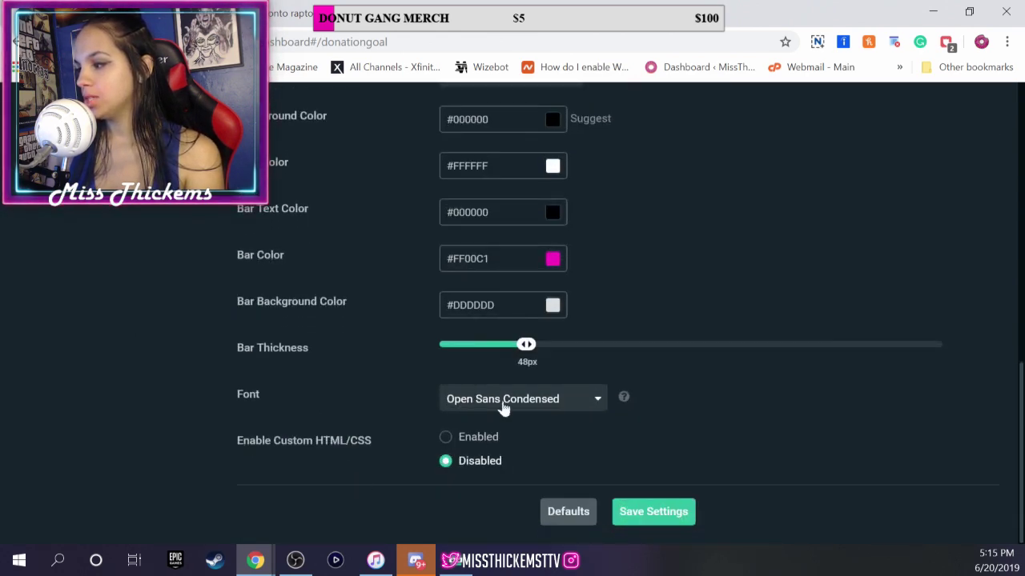
{"action": "left_click", "coordinate": [504, 404]}
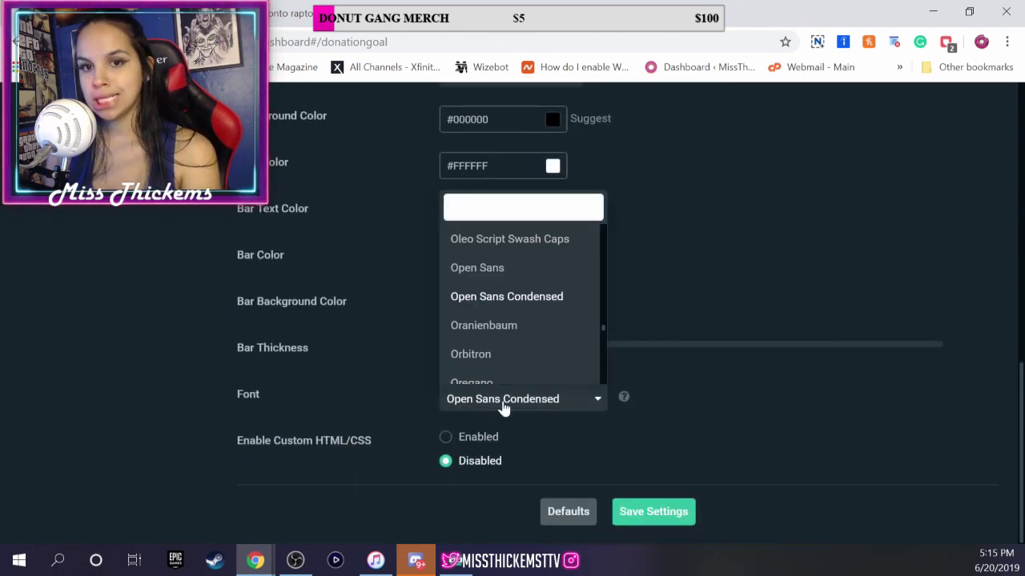
{"action": "left_click", "coordinate": [503, 407]}
{"action": "scroll", "coordinate": [391, 360], "scroll_direction": "up", "scroll_amount": 6}
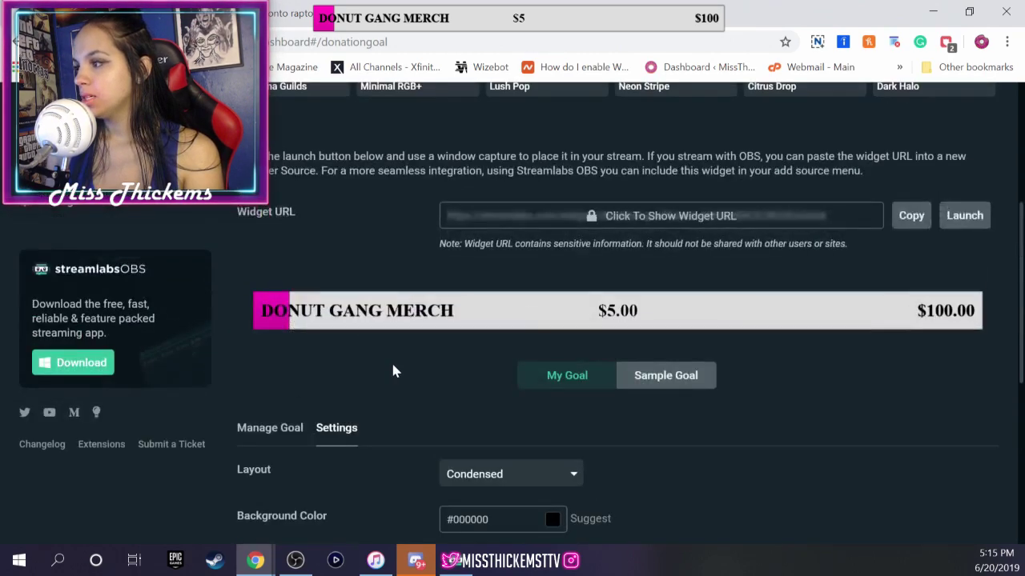
{"action": "scroll", "coordinate": [323, 415], "scroll_direction": "down", "scroll_amount": 1}
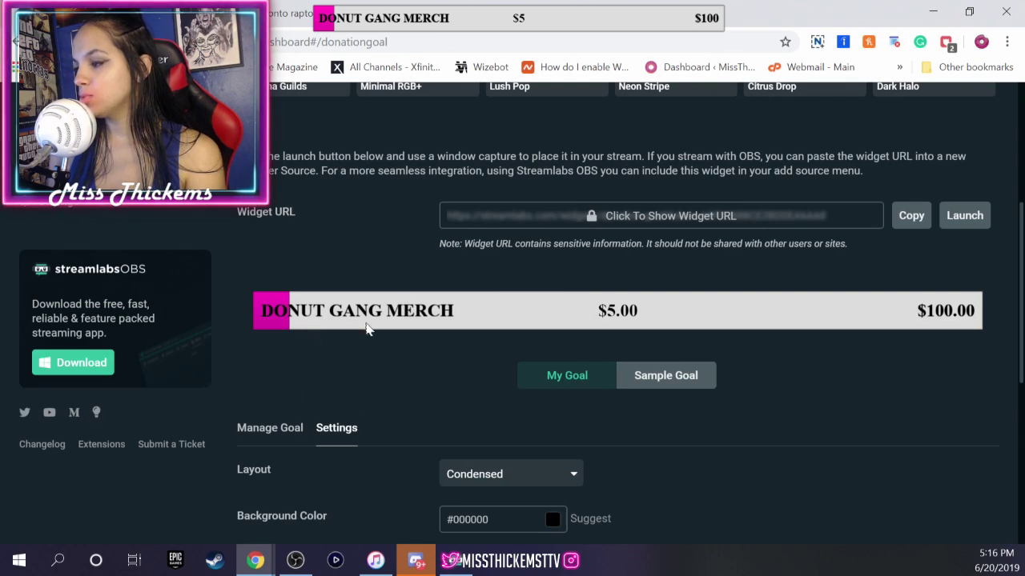
{"action": "scroll", "coordinate": [365, 327], "scroll_direction": "down", "scroll_amount": 2}
{"action": "scroll", "coordinate": [494, 336], "scroll_direction": "up", "scroll_amount": 1}
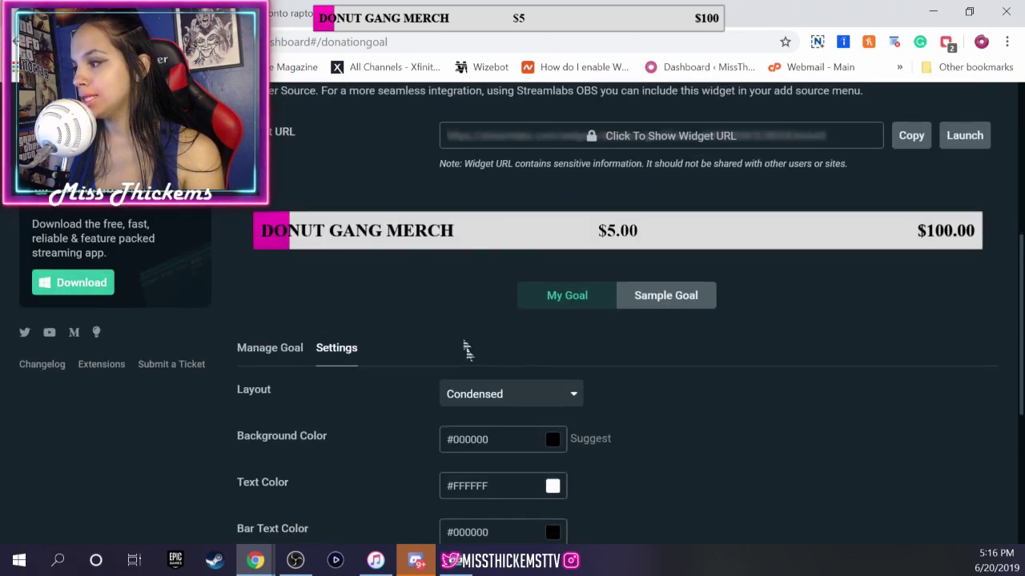
{"action": "scroll", "coordinate": [467, 348], "scroll_direction": "up", "scroll_amount": 1}
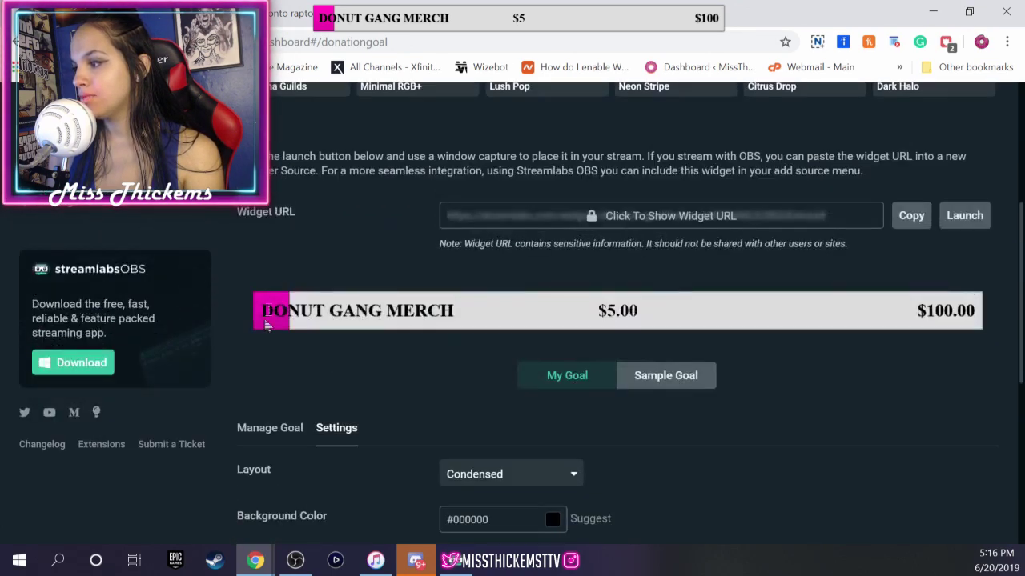
{"action": "left_click", "coordinate": [501, 476]}
{"action": "left_click", "coordinate": [491, 440]}
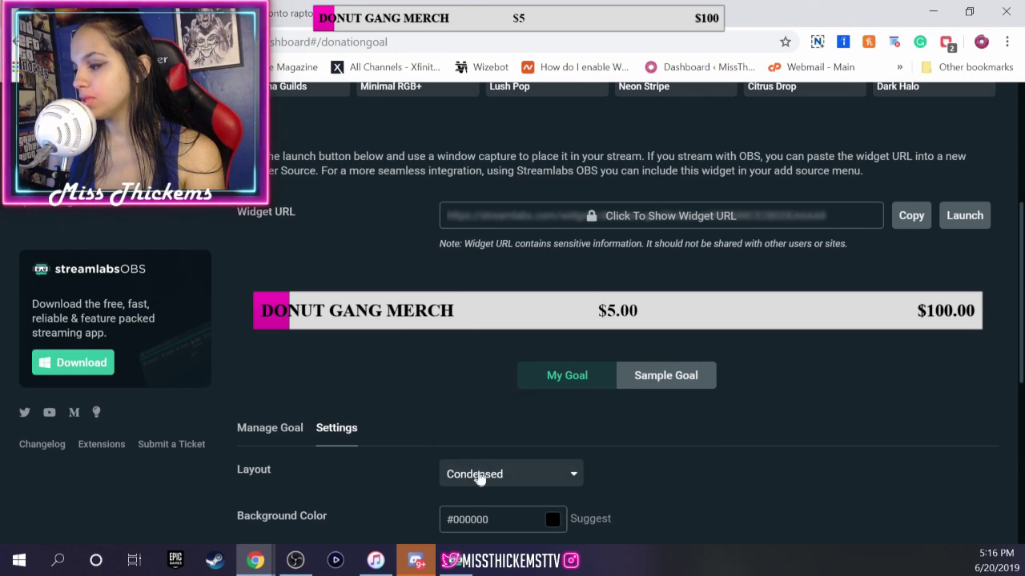
{"action": "left_click", "coordinate": [479, 475]}
{"action": "left_click", "coordinate": [490, 417]}
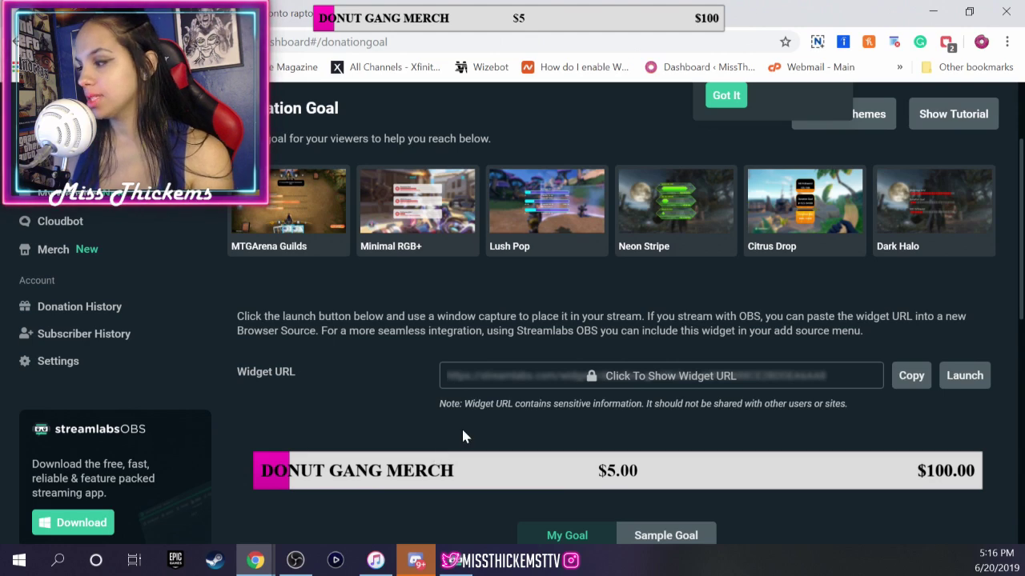
Copy the donation goal's widget URL and bring up the OBS window.
{"action": "scroll", "coordinate": [376, 352], "scroll_direction": "down", "scroll_amount": 1}
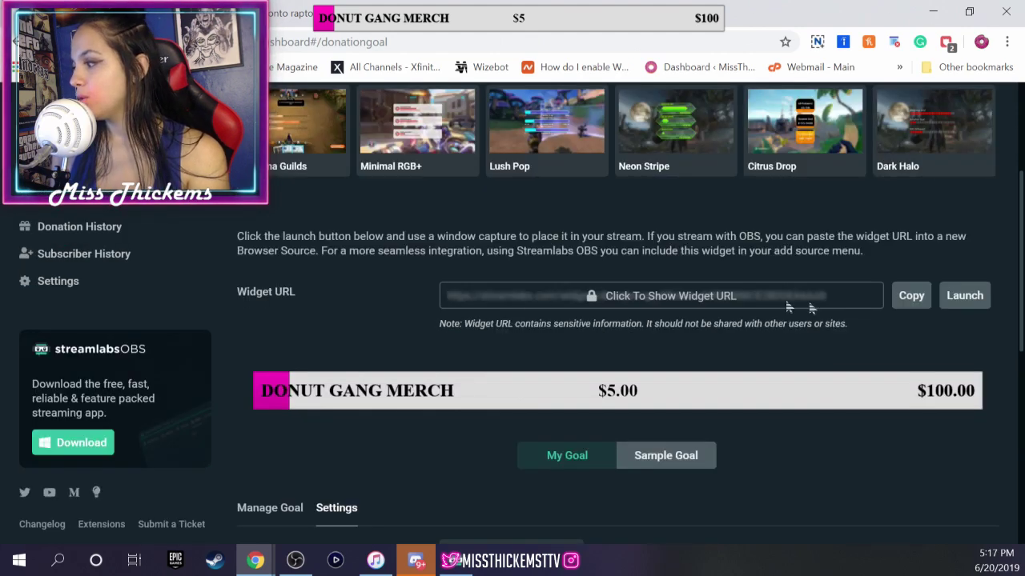
{"action": "left_click", "coordinate": [903, 298]}
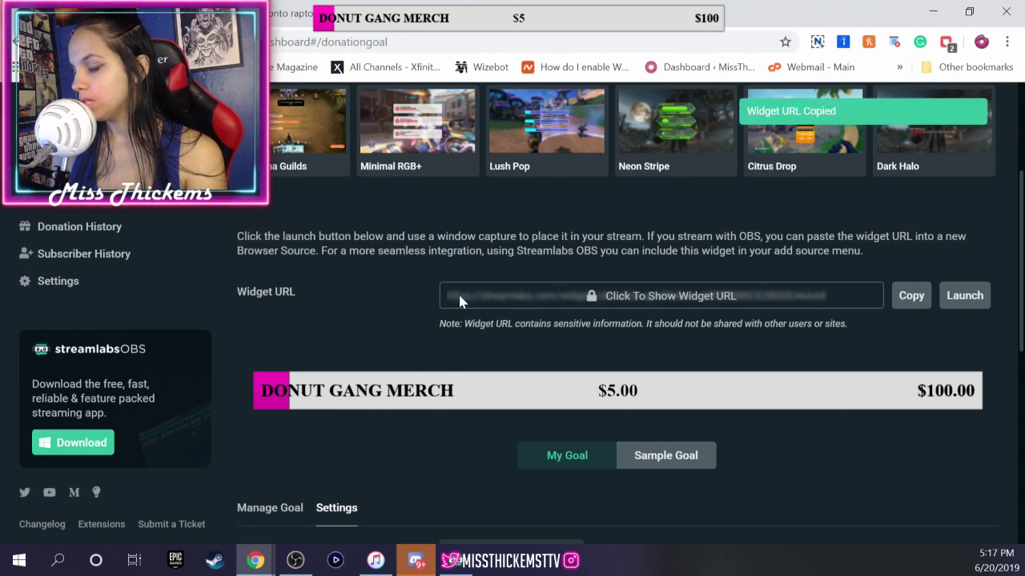
{"action": "left_click", "coordinate": [295, 560]}
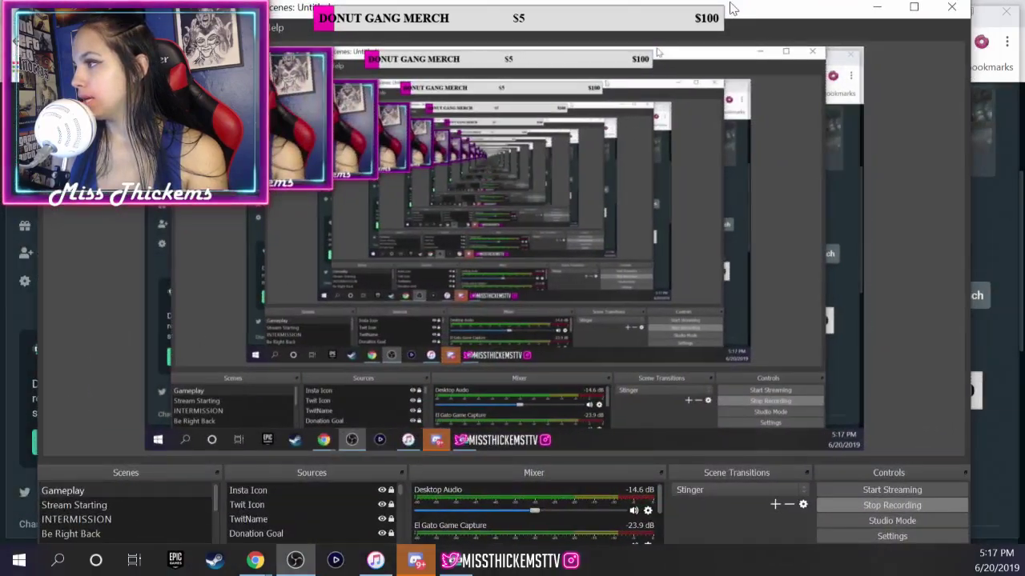
Maximize OBS, select the Donation Goal source, and cancel adding a new scene.
{"action": "double_click", "coordinate": [730, 8]}
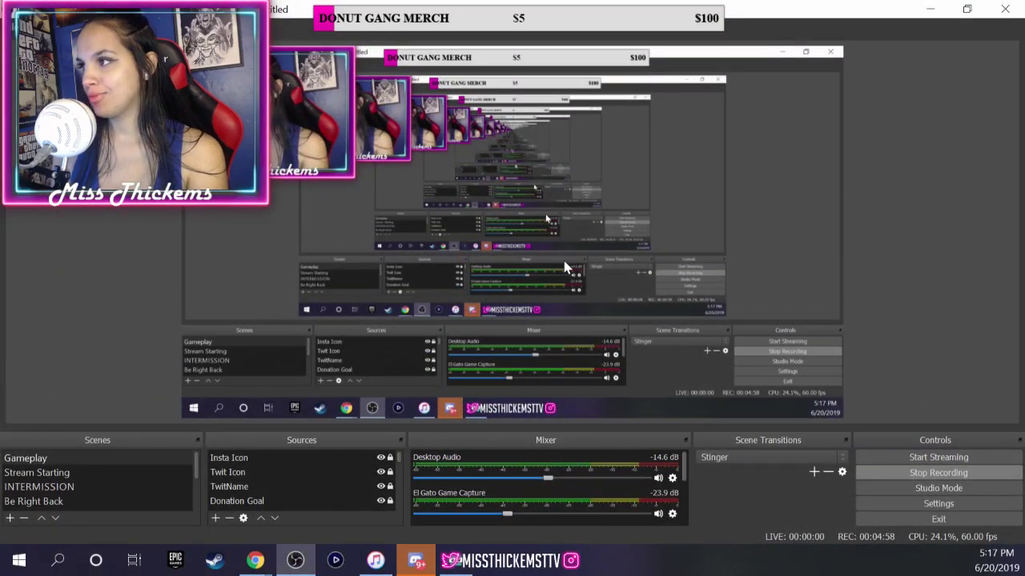
{"action": "left_click", "coordinate": [284, 502]}
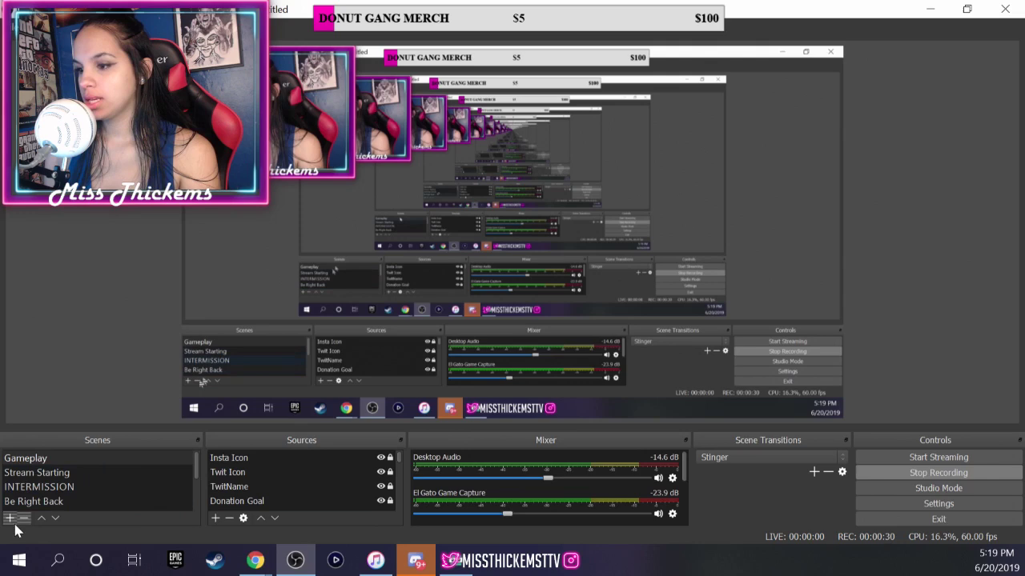
{"action": "left_click", "coordinate": [10, 518]}
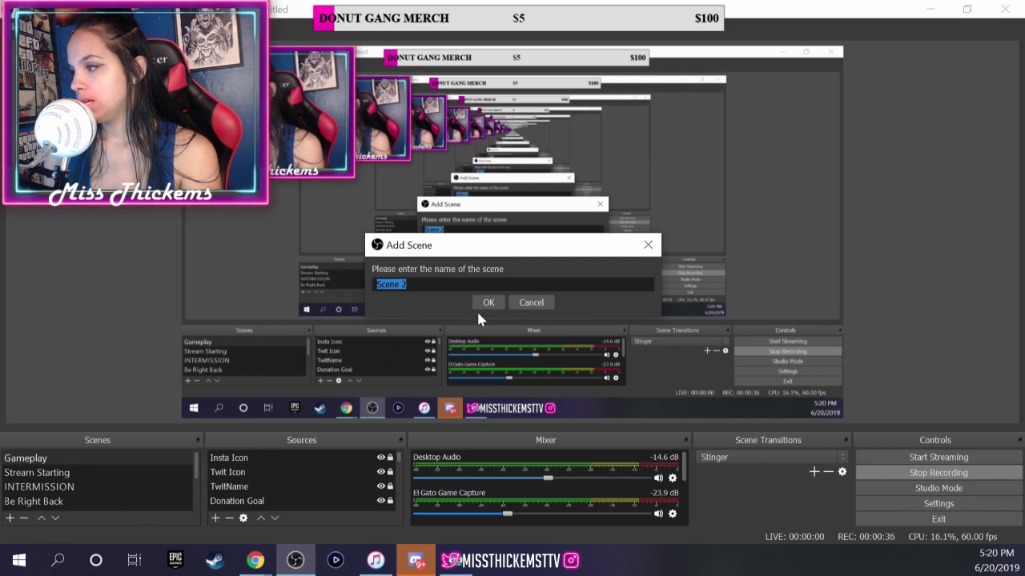
{"action": "left_click", "coordinate": [544, 306]}
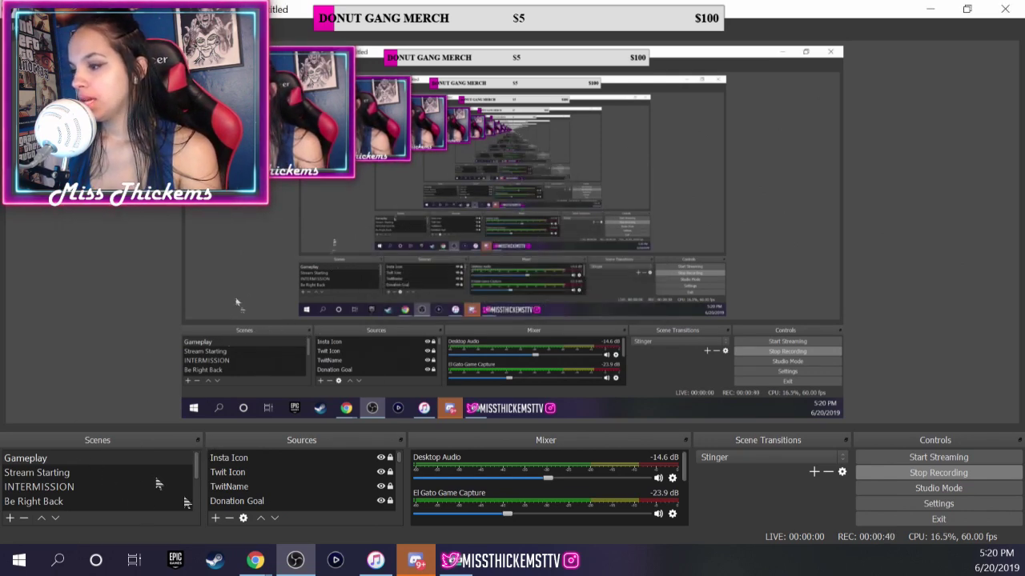
Add a new browser source named 'Donation Goal 1'.
{"action": "left_click", "coordinate": [215, 520]}
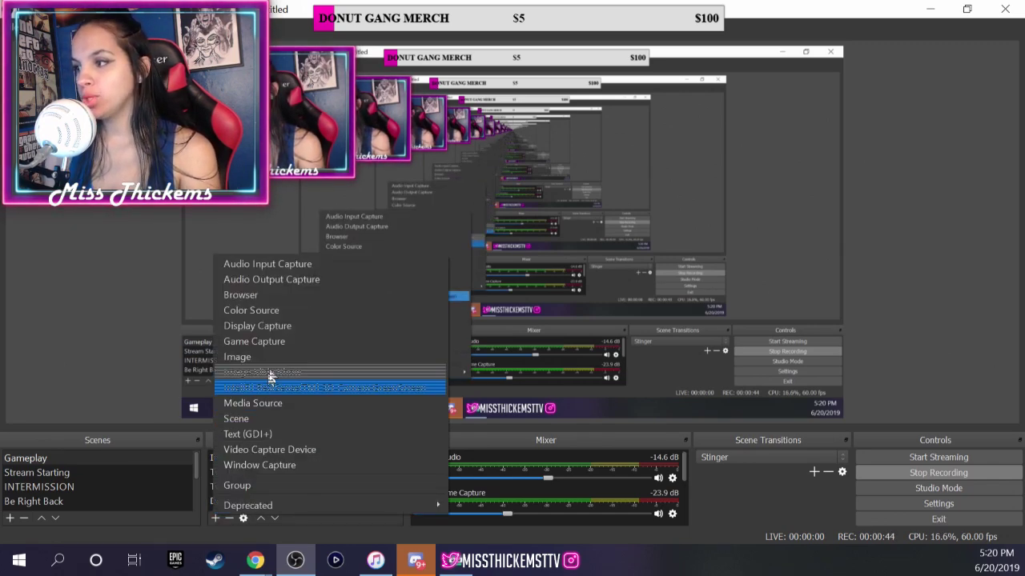
{"action": "left_click", "coordinate": [323, 292]}
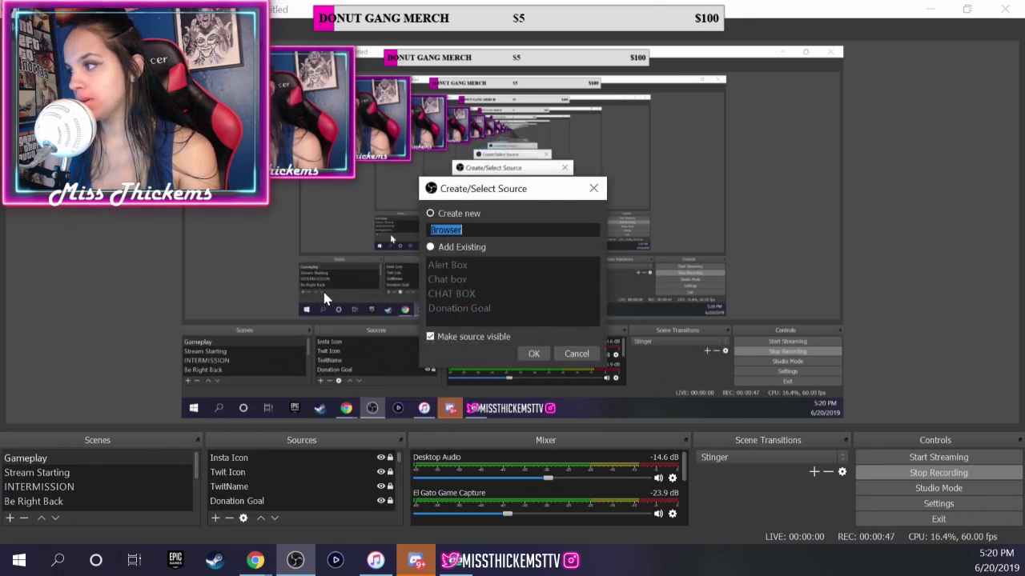
{"action": "type", "text": "Donation Goal "}
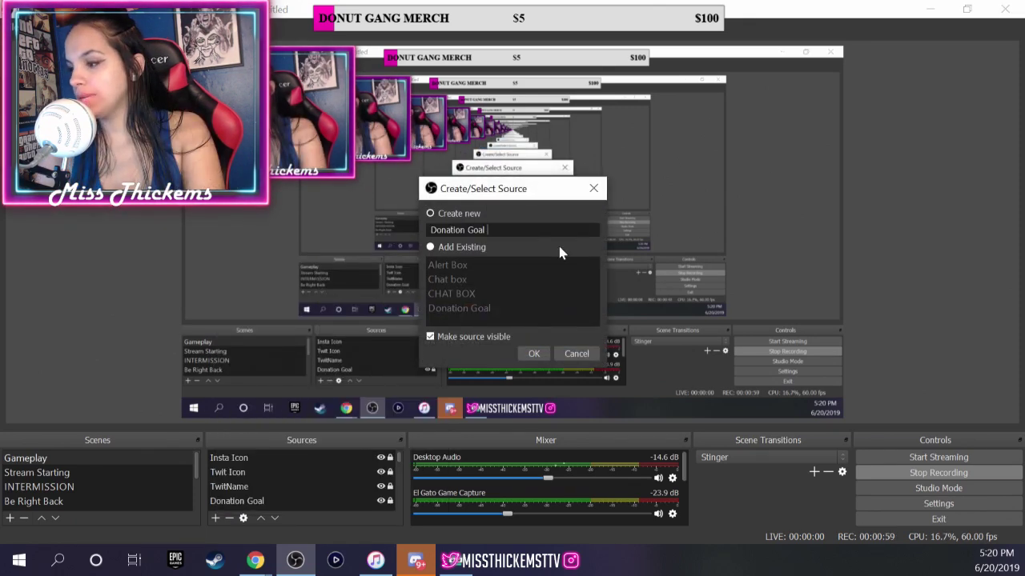
{"action": "type", "text": "1"}
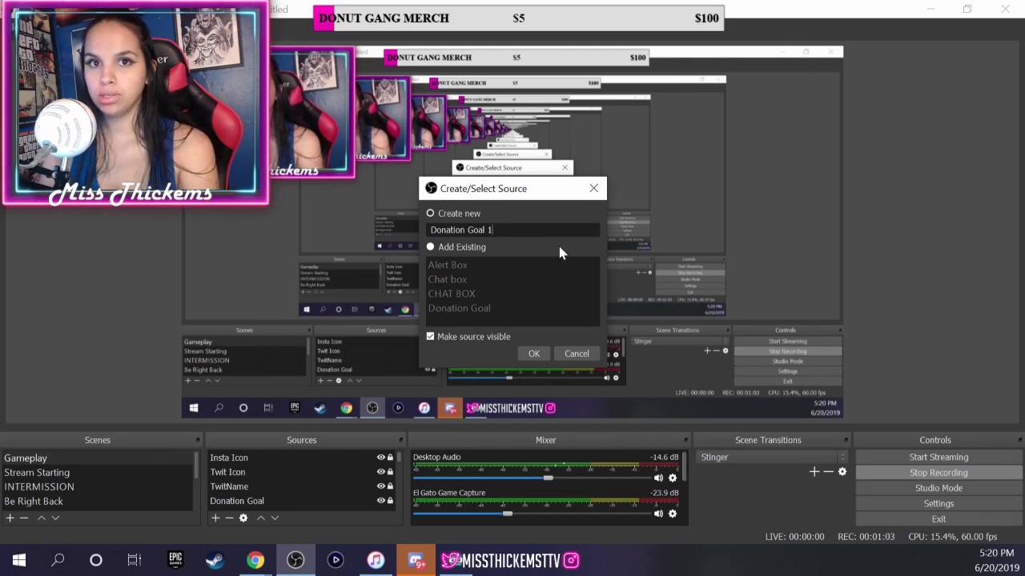
{"action": "key", "text": "Return"}
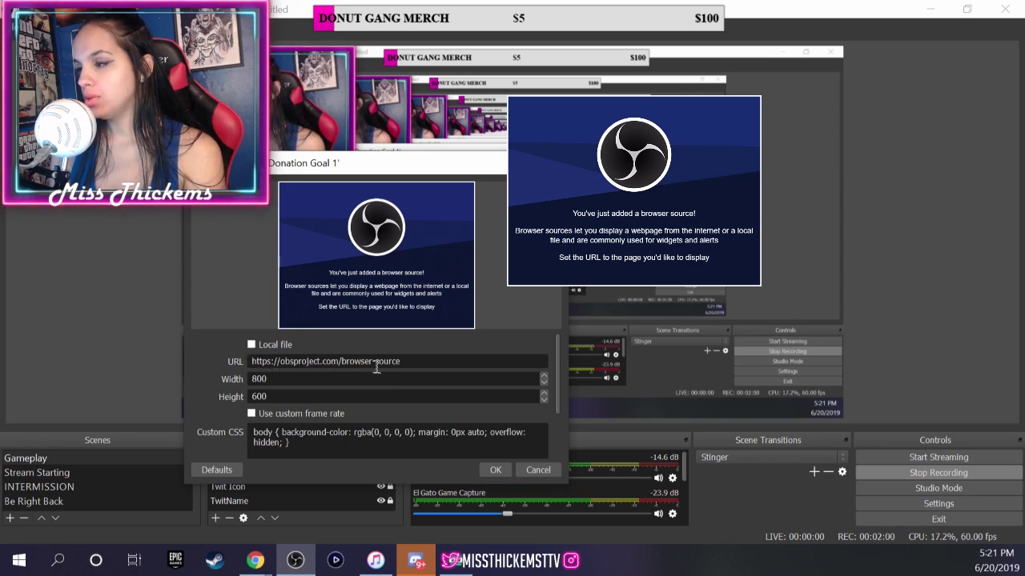
Replace the source's default address with the pasted widget URL and save it.
{"action": "left_click", "coordinate": [444, 362]}
{"action": "left_click_drag", "start_coordinate": [444, 362], "coordinate": [240, 367]}
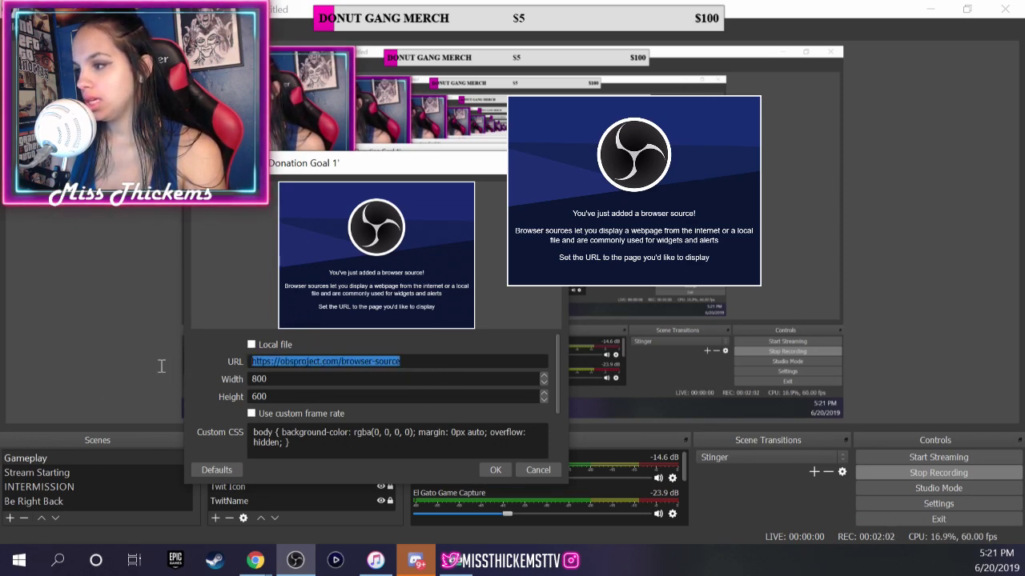
{"action": "right_click", "coordinate": [344, 364]}
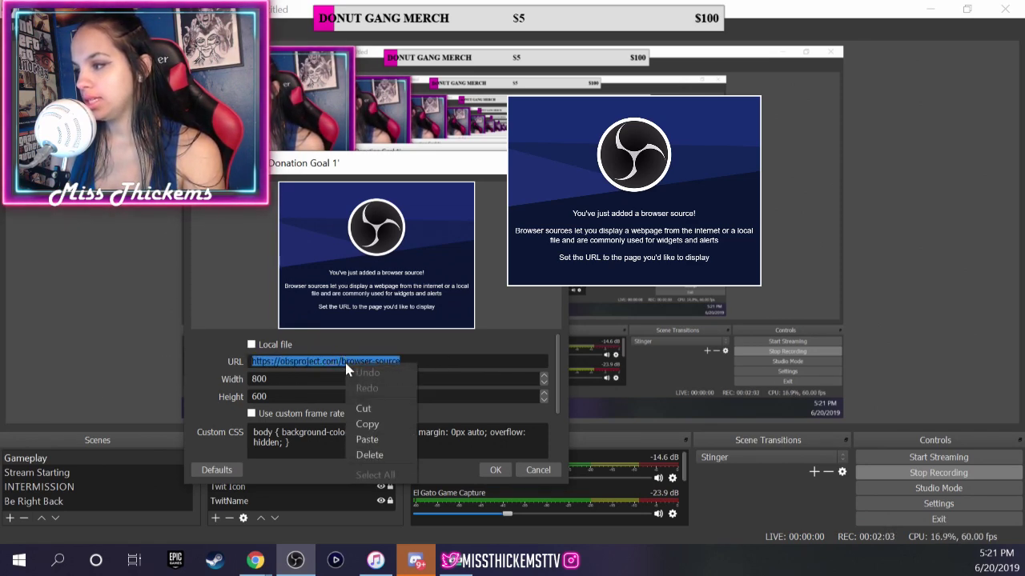
{"action": "left_click", "coordinate": [375, 439]}
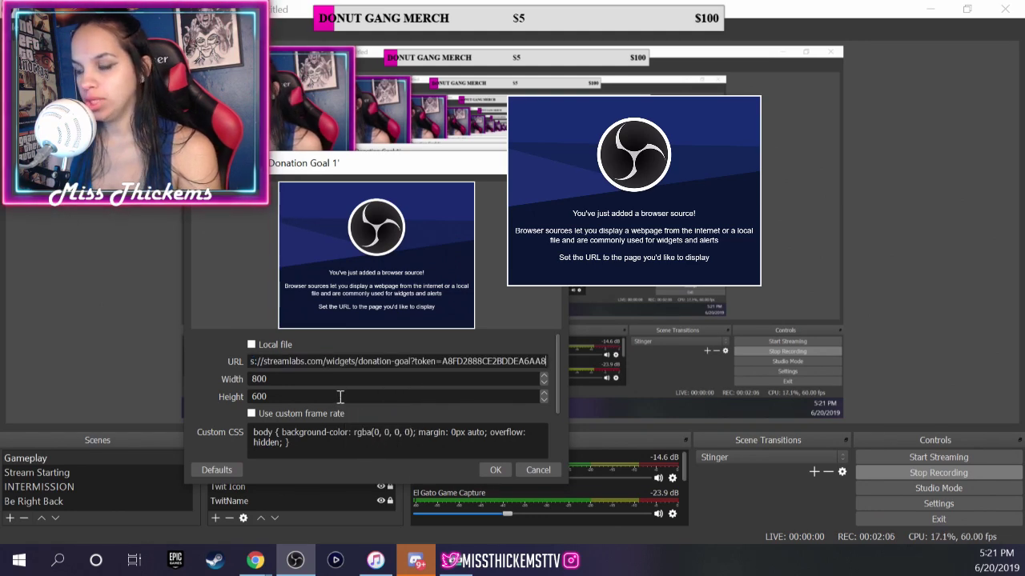
{"action": "left_click", "coordinate": [490, 471]}
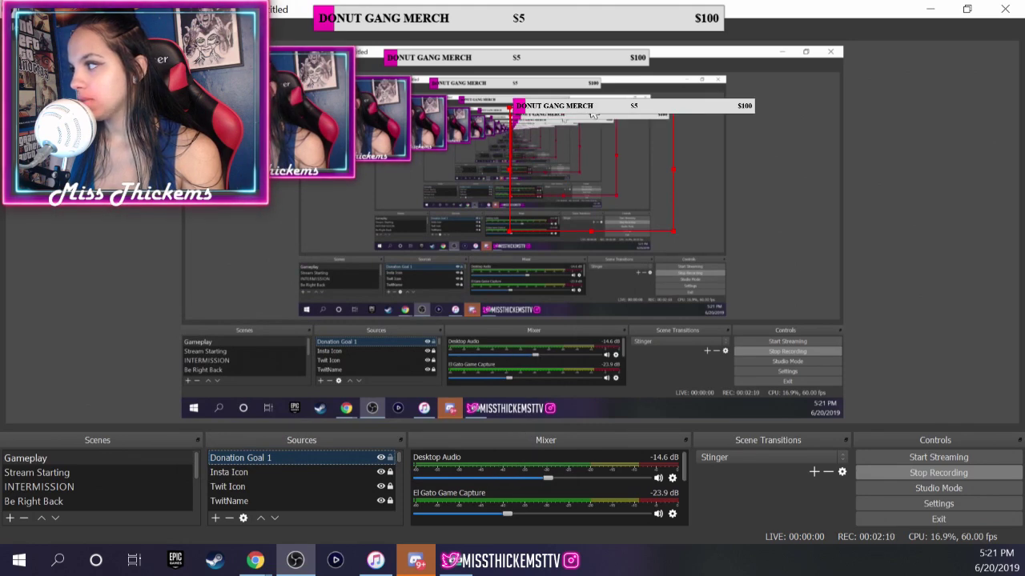
Reposition and enlarge the Donation Goal 1 bar across the OBS scene.
{"action": "left_click_drag", "start_coordinate": [597, 118], "coordinate": [468, 232]}
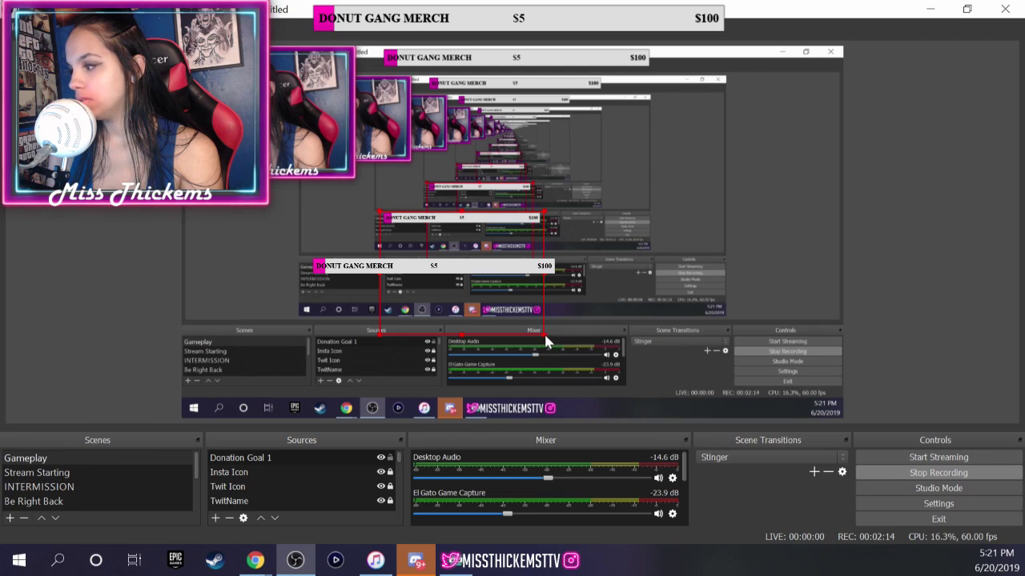
{"action": "left_click_drag", "start_coordinate": [543, 333], "coordinate": [761, 451]}
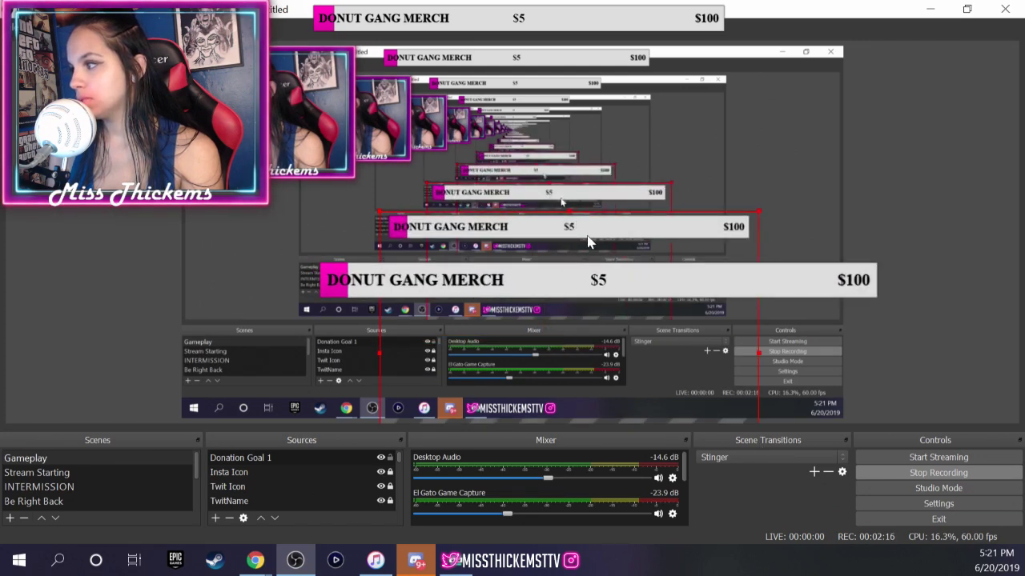
{"action": "left_click_drag", "start_coordinate": [588, 235], "coordinate": [529, 260]}
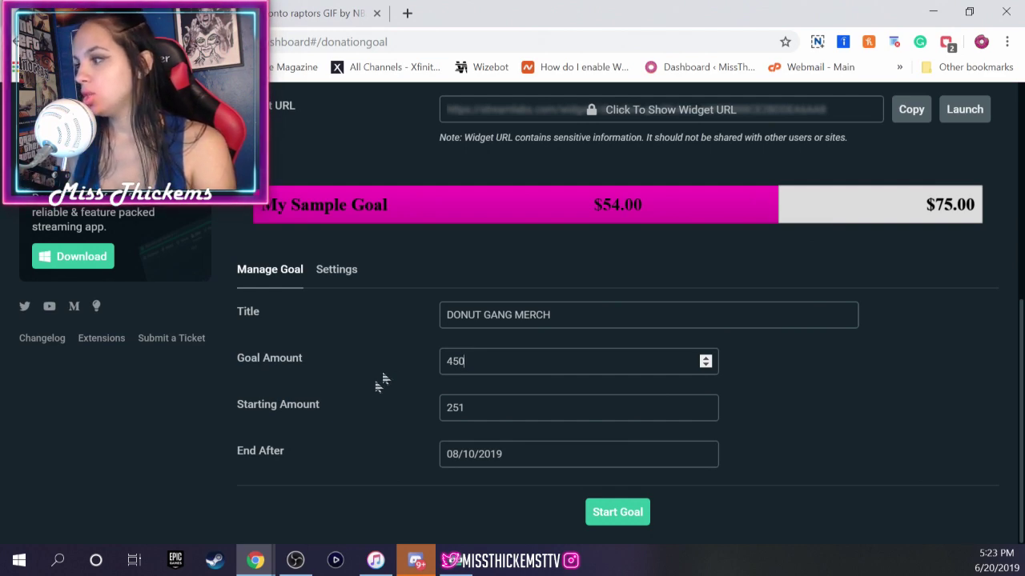
Restart the goal with goal amount 450 and starting amount 251, then minimize Chrome.
{"action": "left_click", "coordinate": [460, 364]}
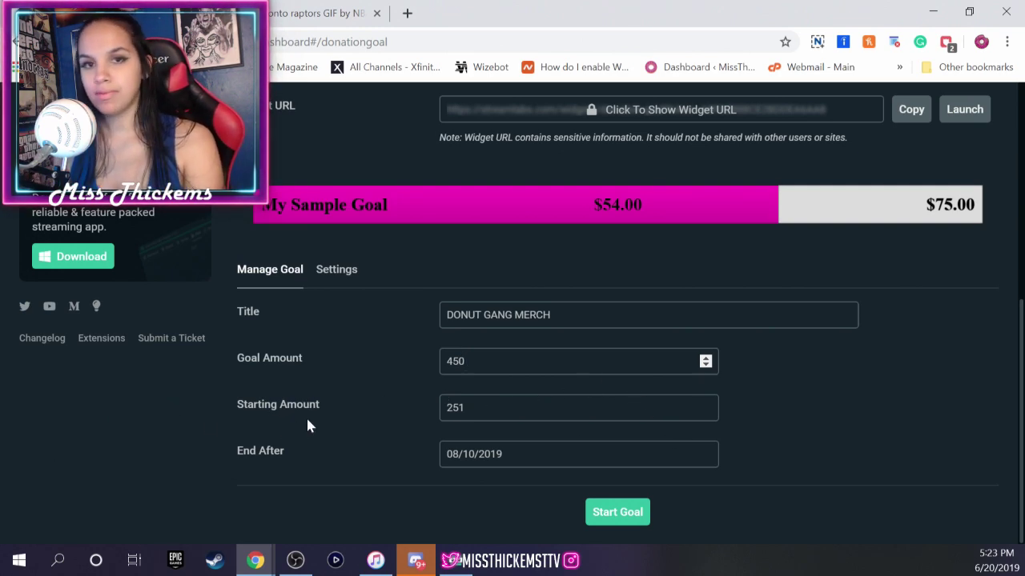
{"action": "left_click", "coordinate": [620, 510]}
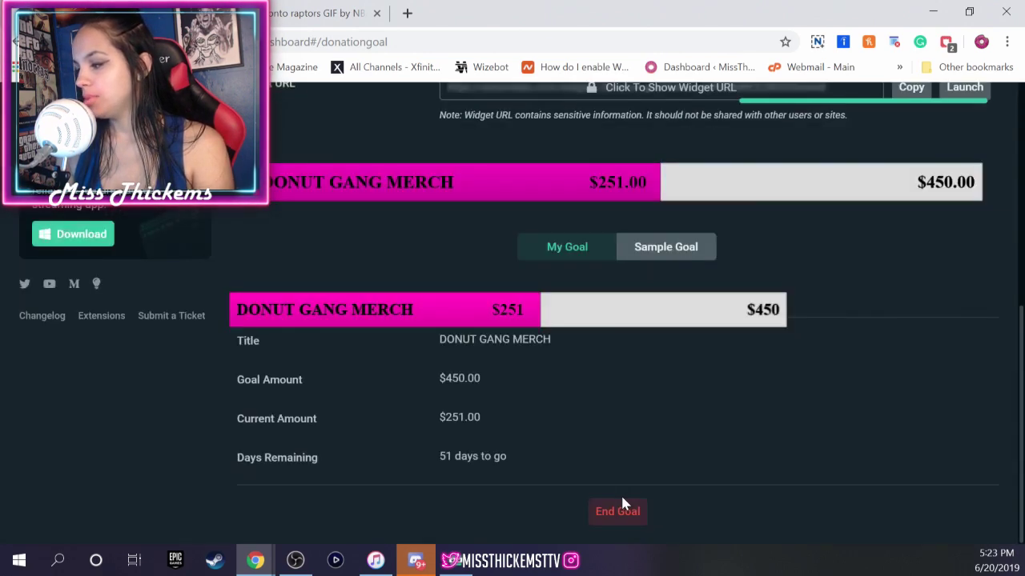
{"action": "left_click", "coordinate": [935, 12]}
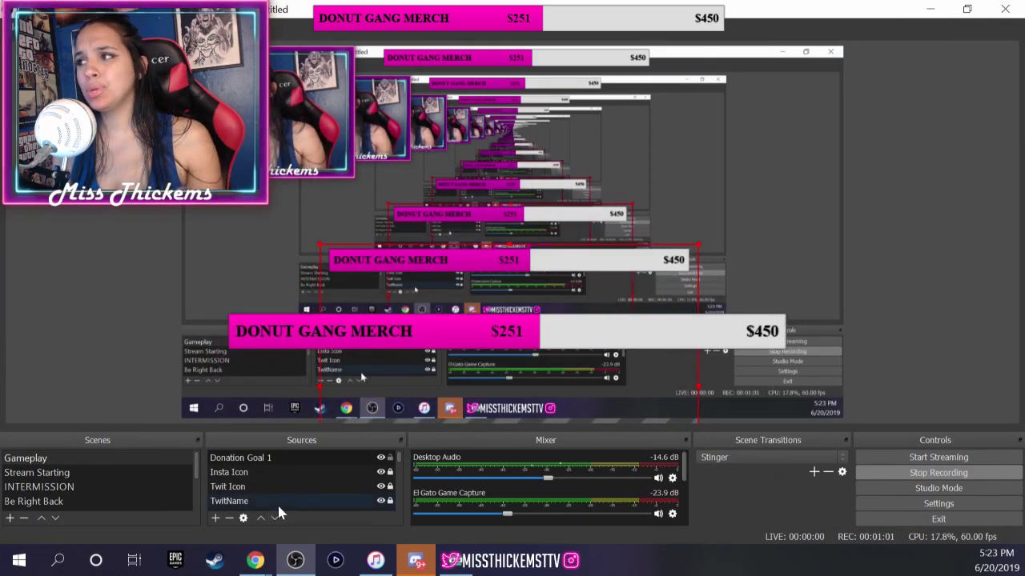
Select Donation Goal 1, check the Streamlabs page, and drag the bar higher in the scene.
{"action": "left_click", "coordinate": [290, 458]}
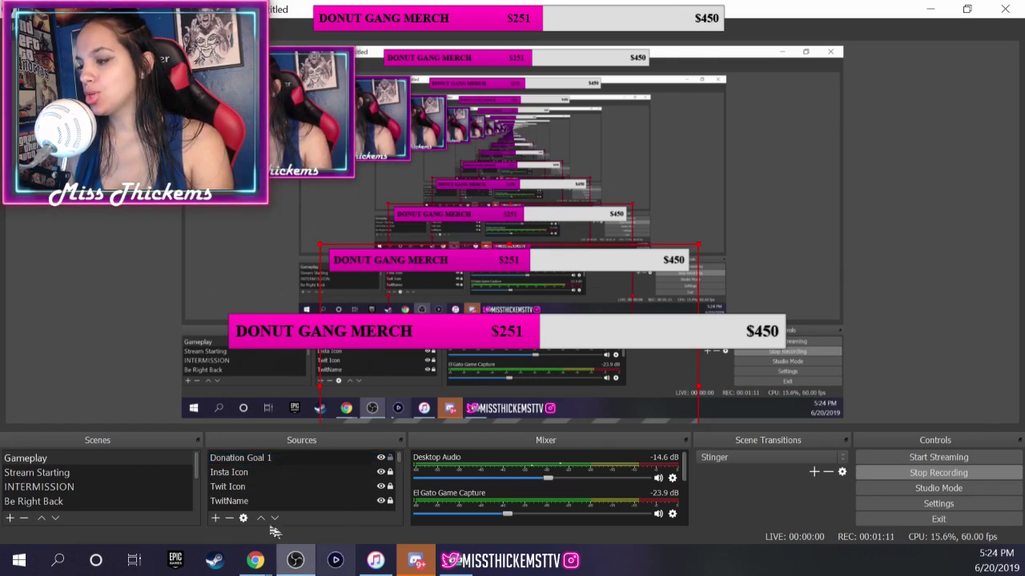
{"action": "mouse_move", "coordinate": [254, 561]}
{"action": "left_click", "coordinate": [278, 493]}
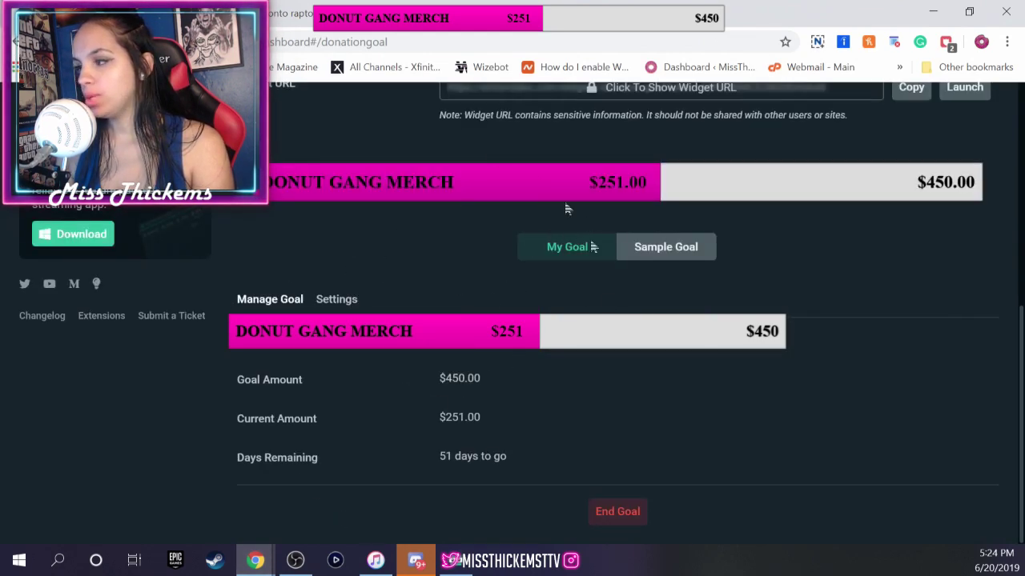
{"action": "left_click", "coordinate": [933, 11]}
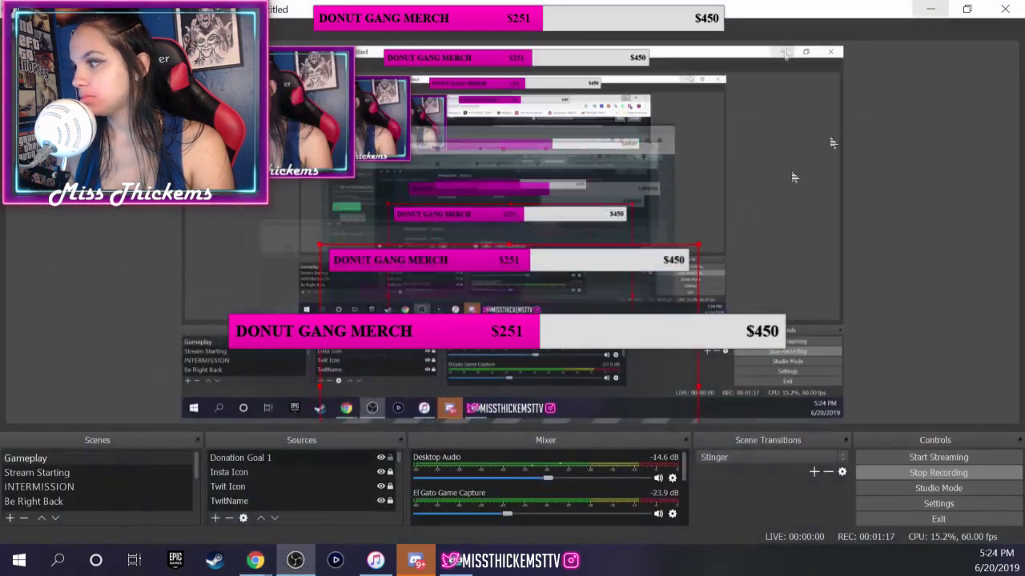
{"action": "left_click_drag", "start_coordinate": [487, 281], "coordinate": [484, 248]}
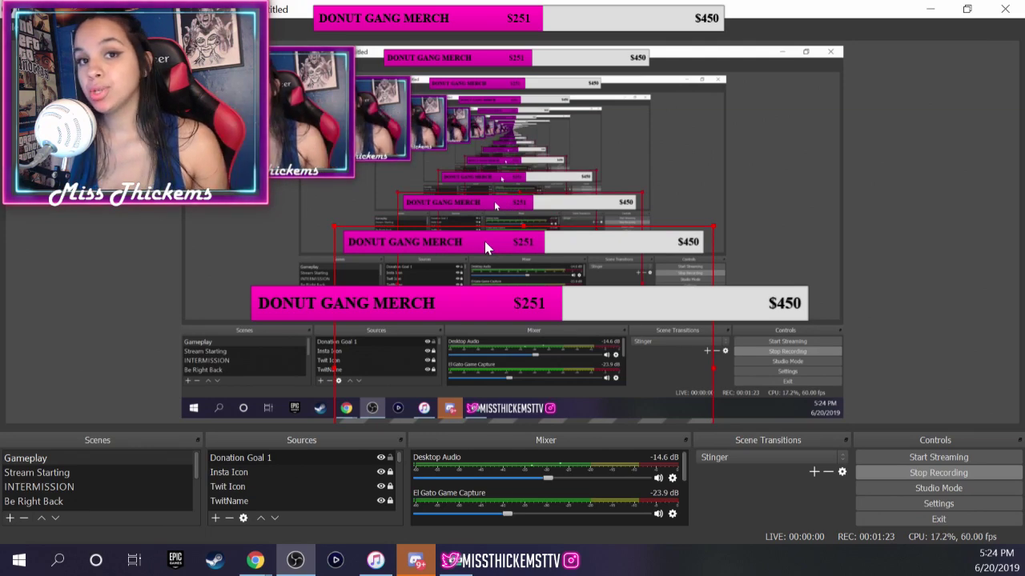